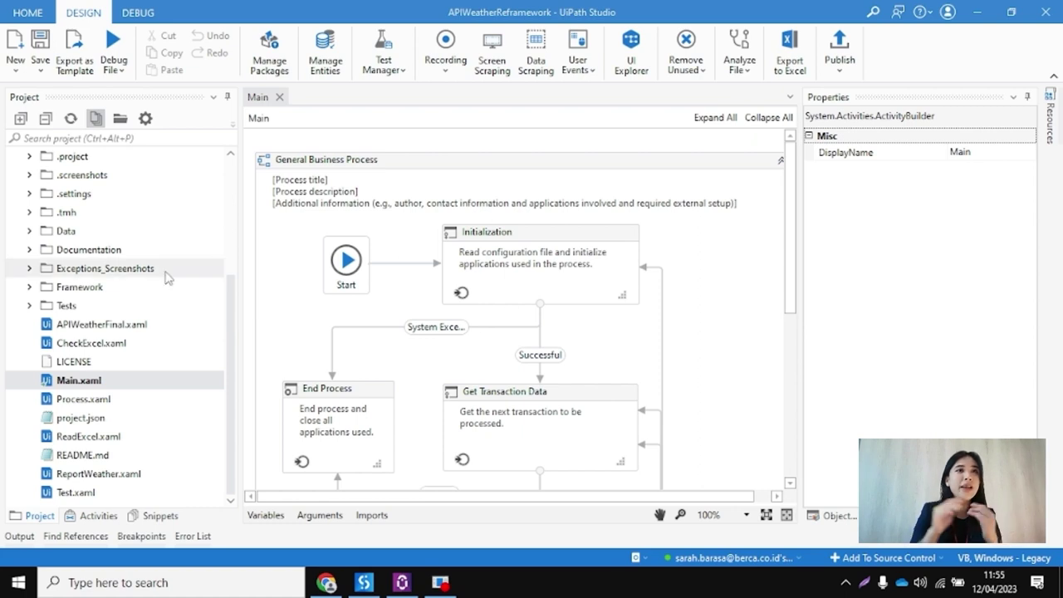
# Browse the Activities panel, then open Test.xaml from the Project panel to its empty sequence.
pyautogui.click(76, 516)
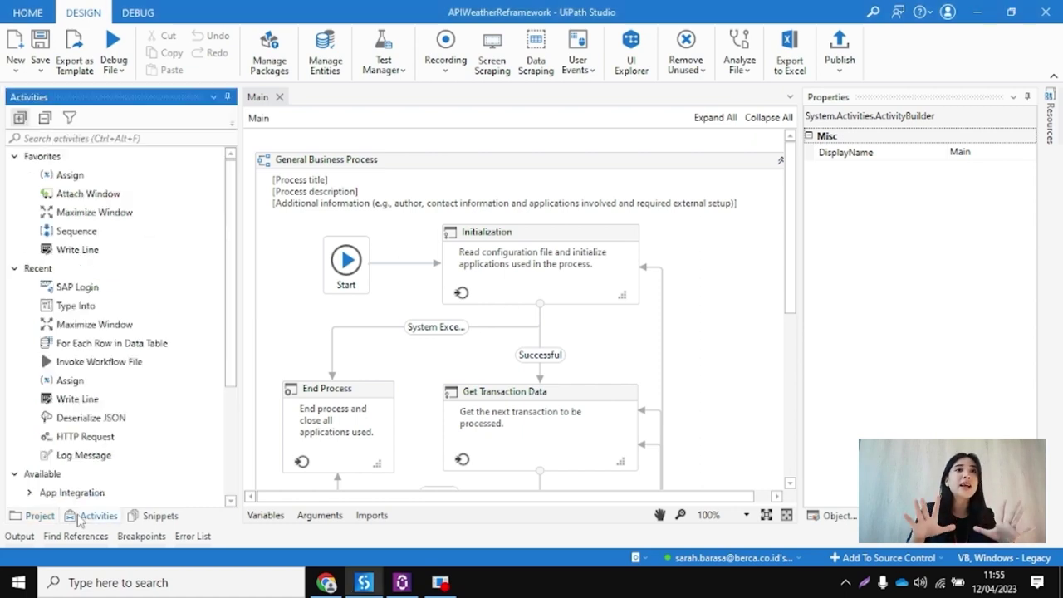
pyautogui.scroll(-3, 137, 382)
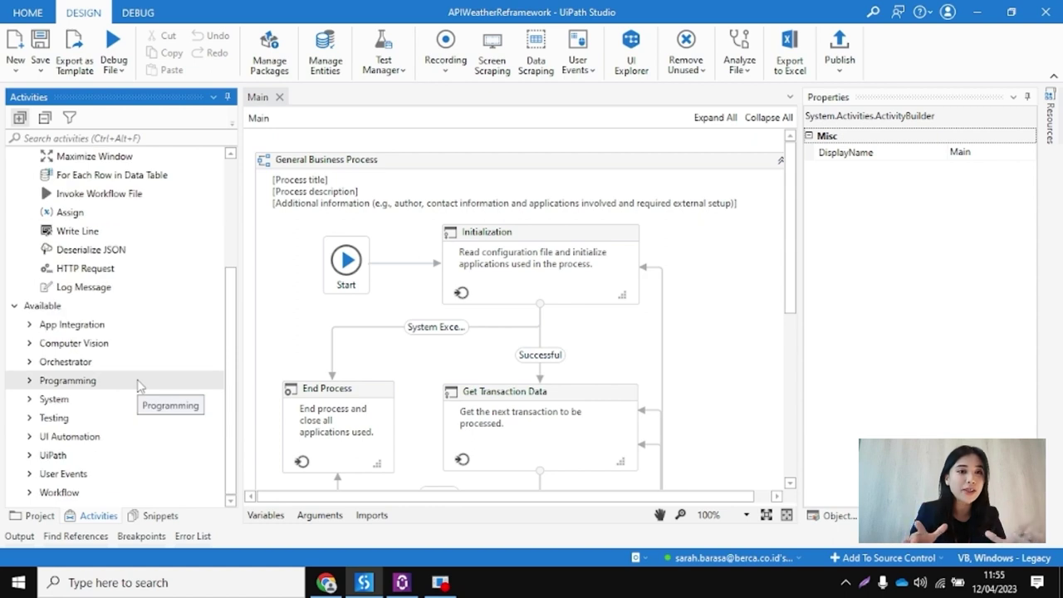
pyautogui.scroll(3, 110, 269)
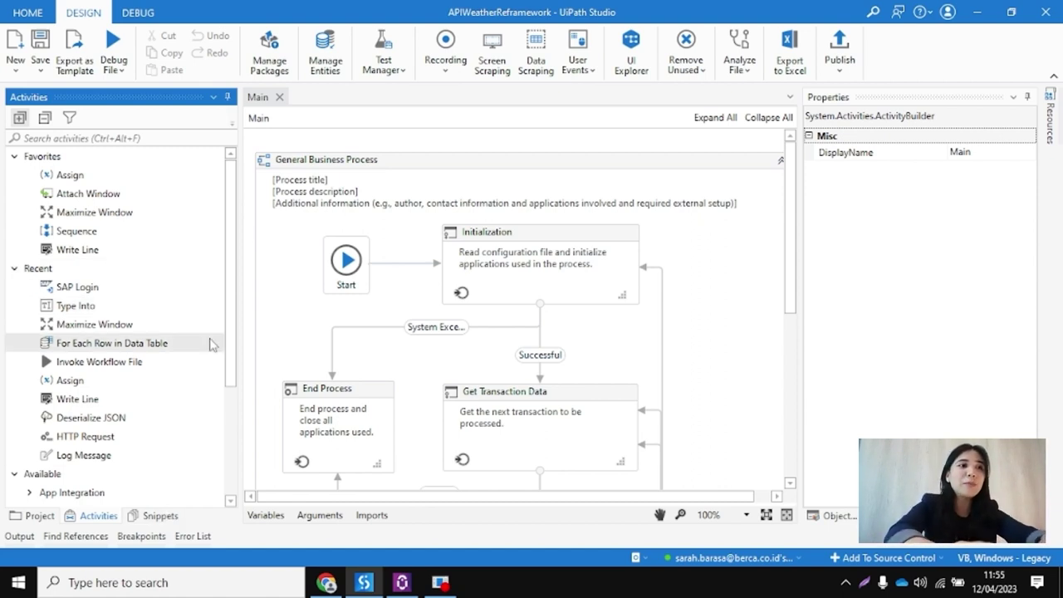
pyautogui.moveTo(231, 351); pyautogui.dragTo(235, 504)
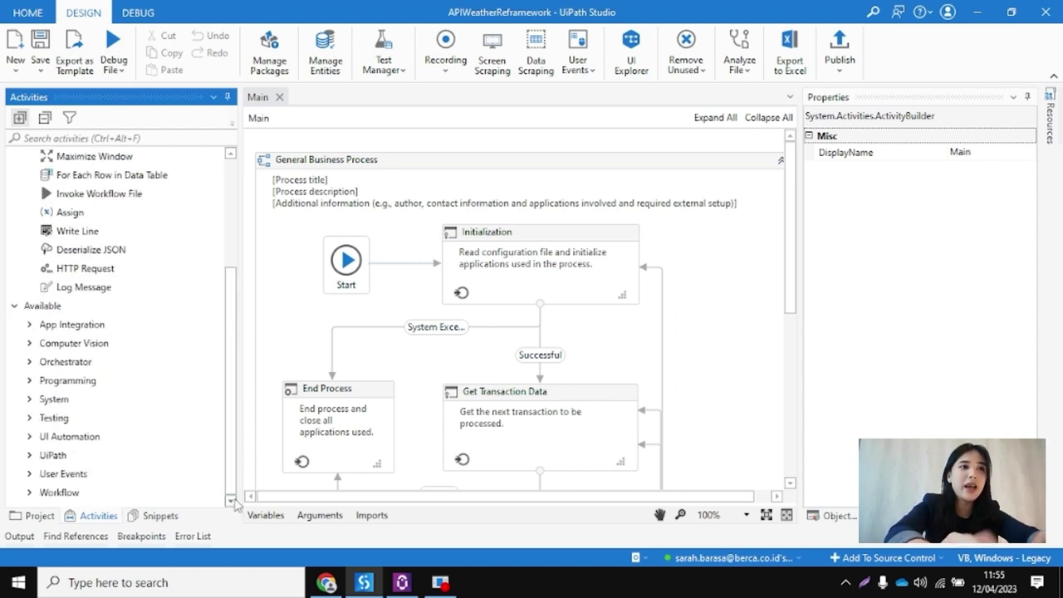
pyautogui.click(37, 516)
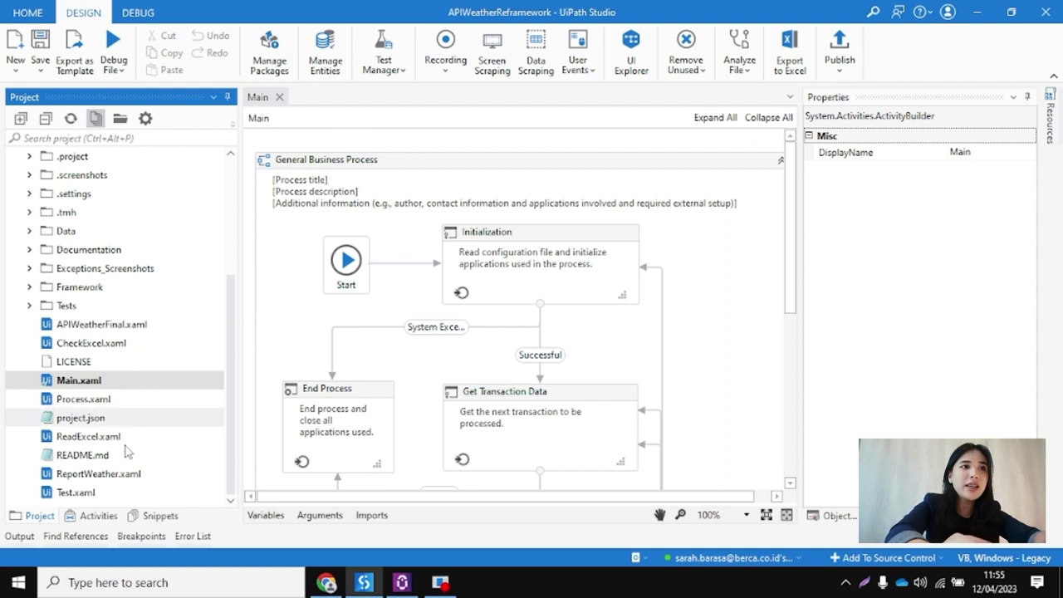
pyautogui.doubleClick(94, 494)
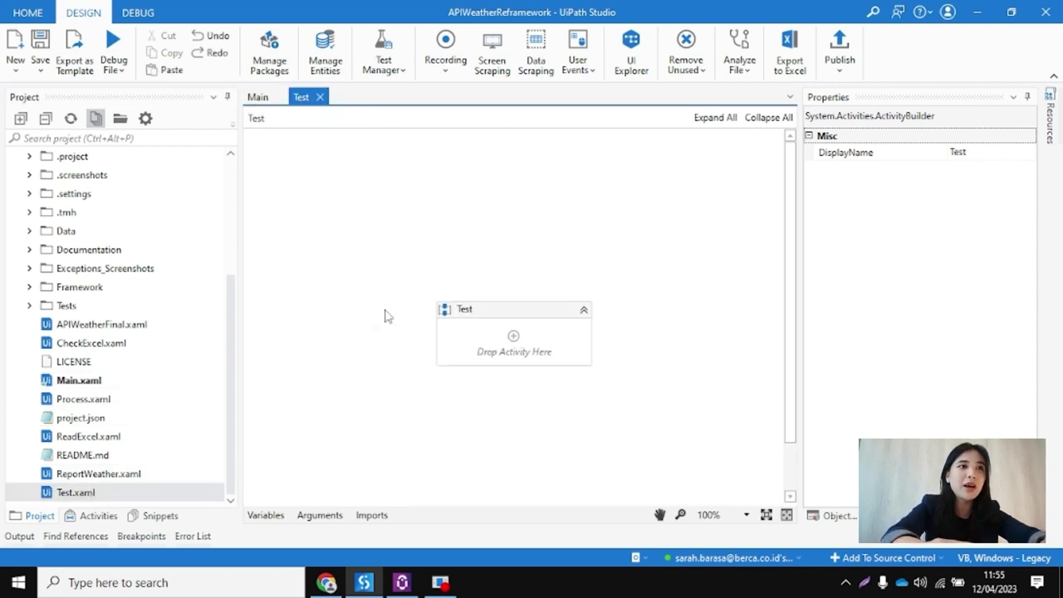
# Add an SAP Login activity from the Recent activities into the Test sequence.
pyautogui.click(112, 514)
pyautogui.scroll(3, 107, 320)
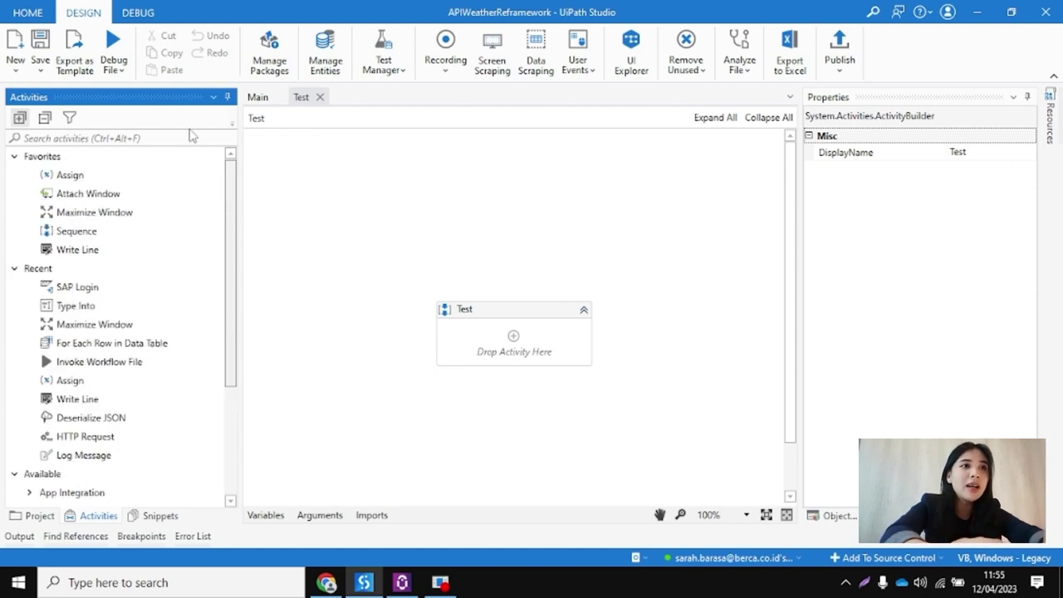
pyautogui.moveTo(104, 287); pyautogui.dragTo(467, 340)
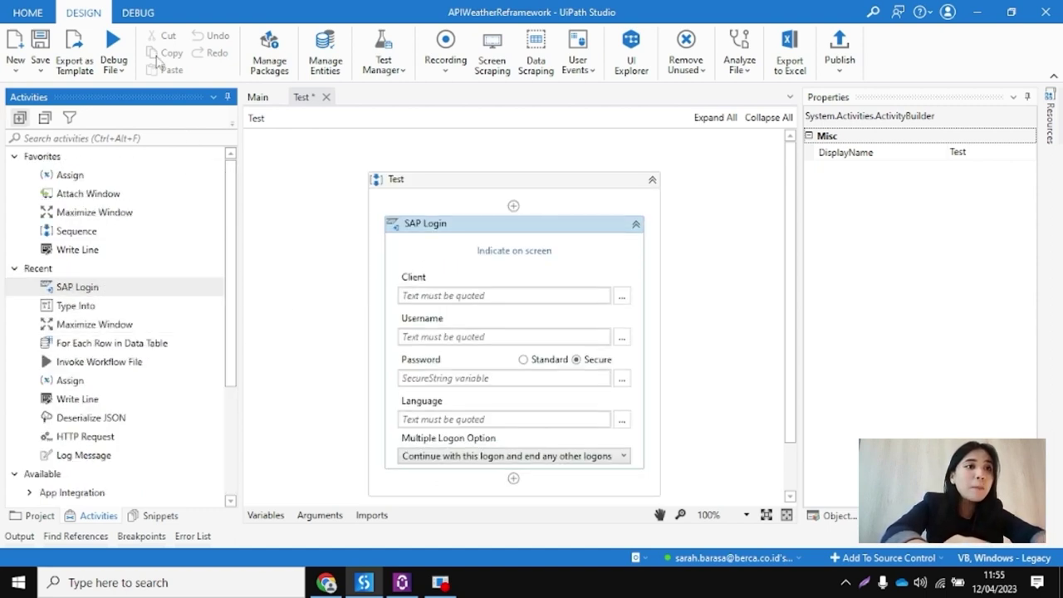
# Search activities for 'SAP' and place an SAP Logon activity below SAP Login.
pyautogui.click(80, 139)
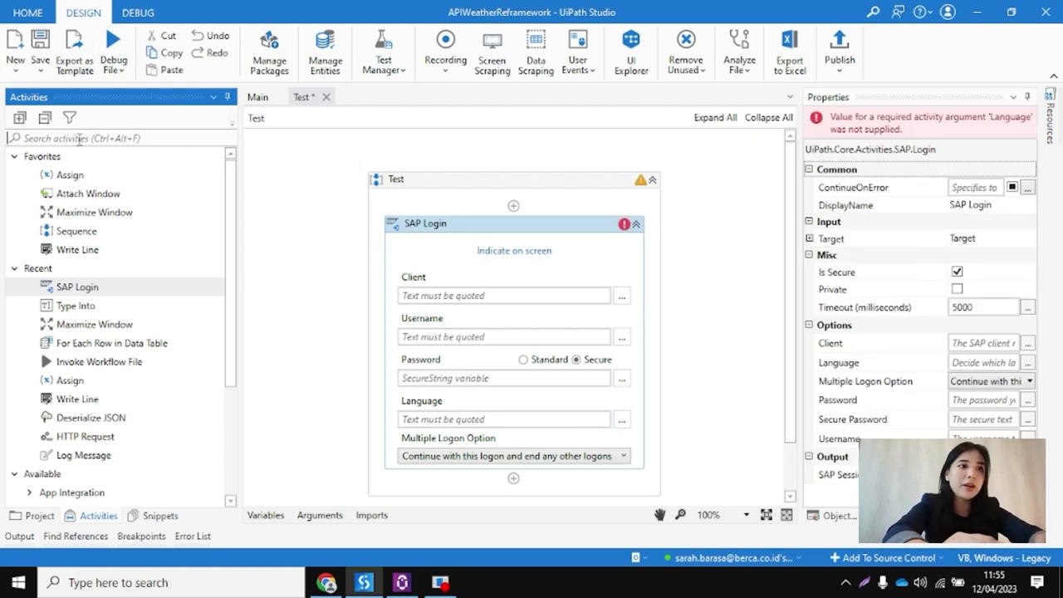
pyautogui.write('SAP')
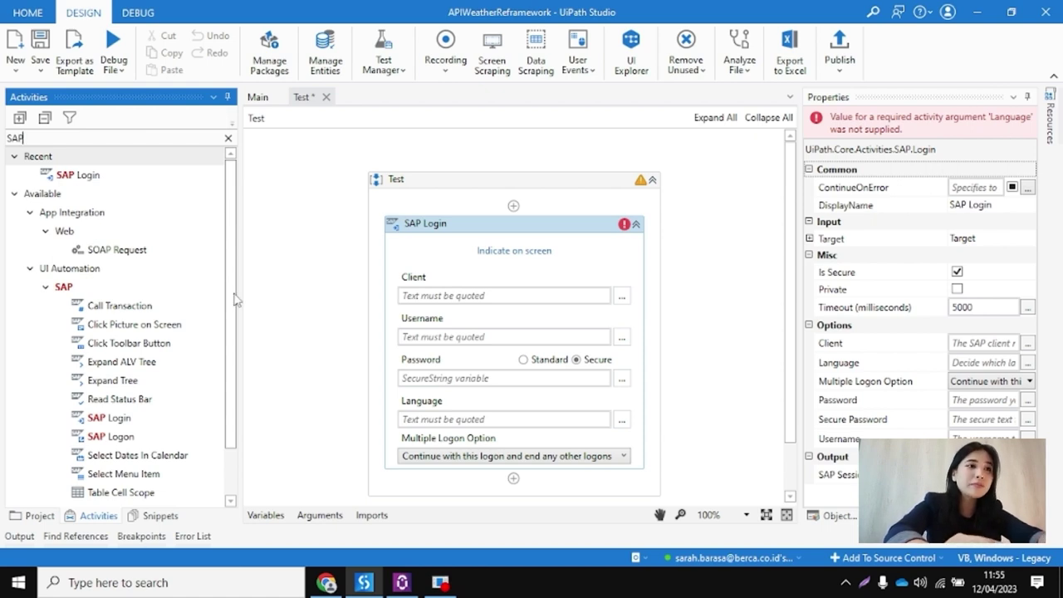
pyautogui.scroll(-1, 455, 322)
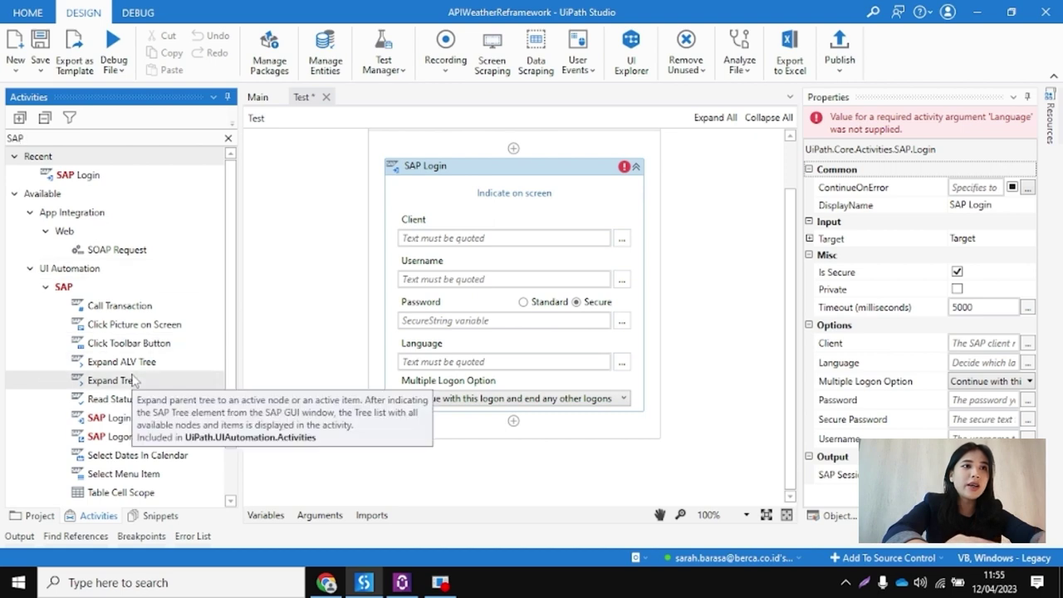
pyautogui.scroll(-2, 123, 419)
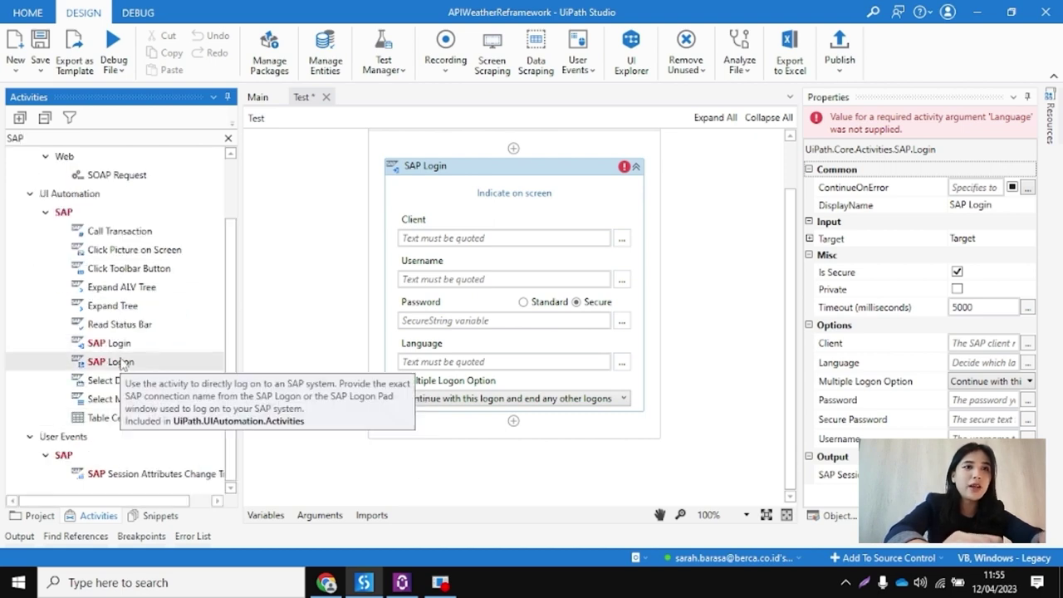
pyautogui.moveTo(127, 363); pyautogui.dragTo(417, 442)
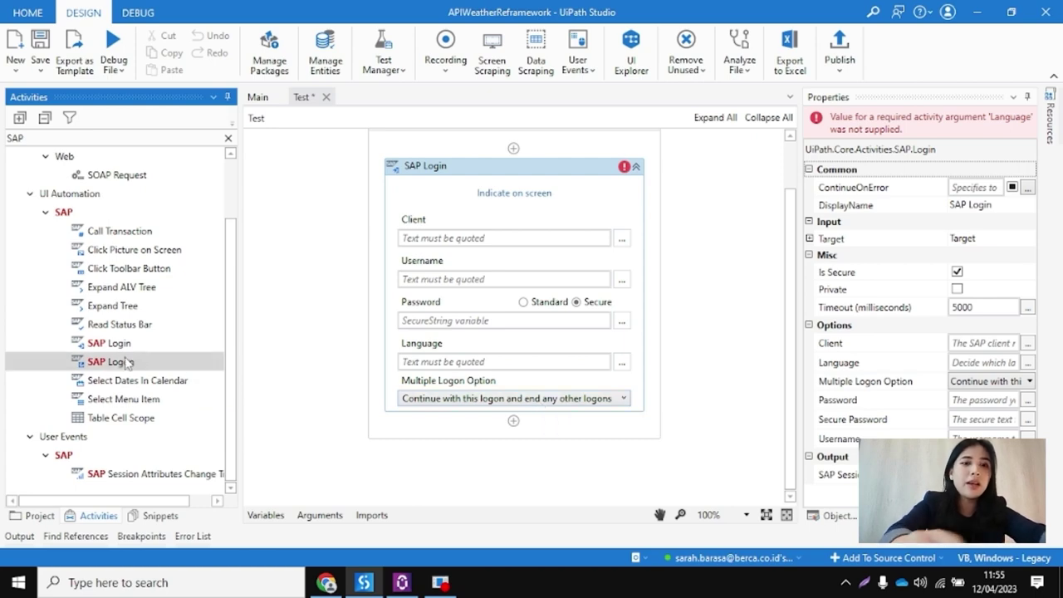
pyautogui.moveTo(127, 363); pyautogui.dragTo(446, 428)
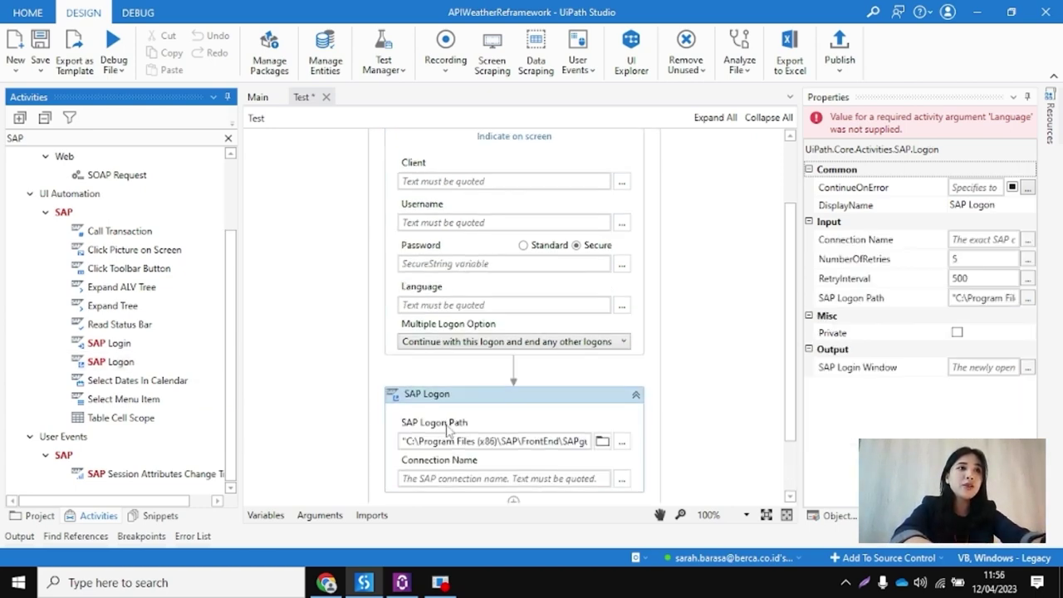
# Scroll through the Test sequence and open Manage Packages from the Design ribbon.
pyautogui.scroll(3, 604, 377)
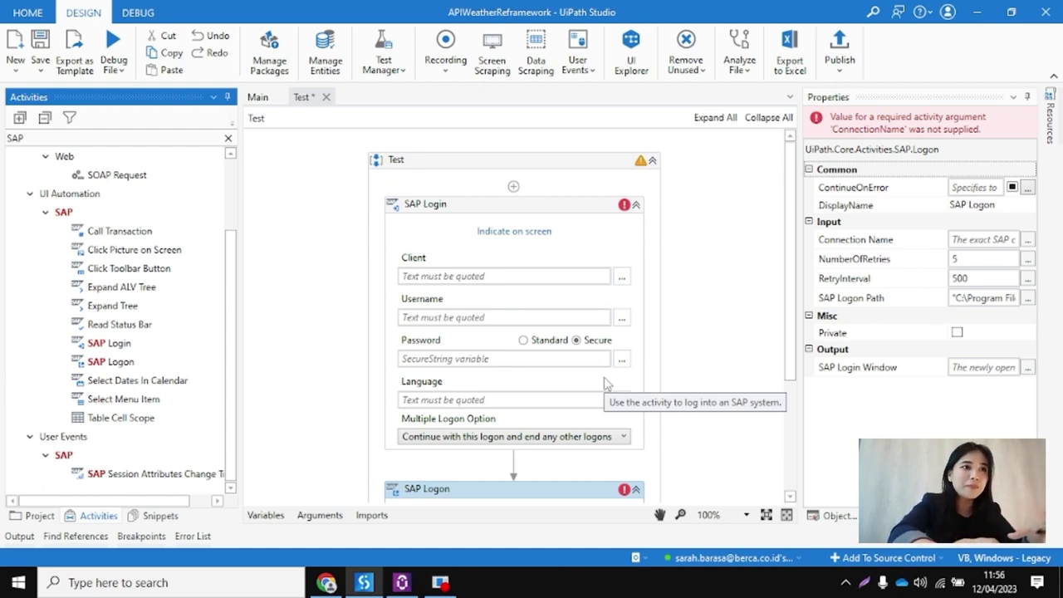
pyautogui.moveTo(785, 275); pyautogui.dragTo(788, 191)
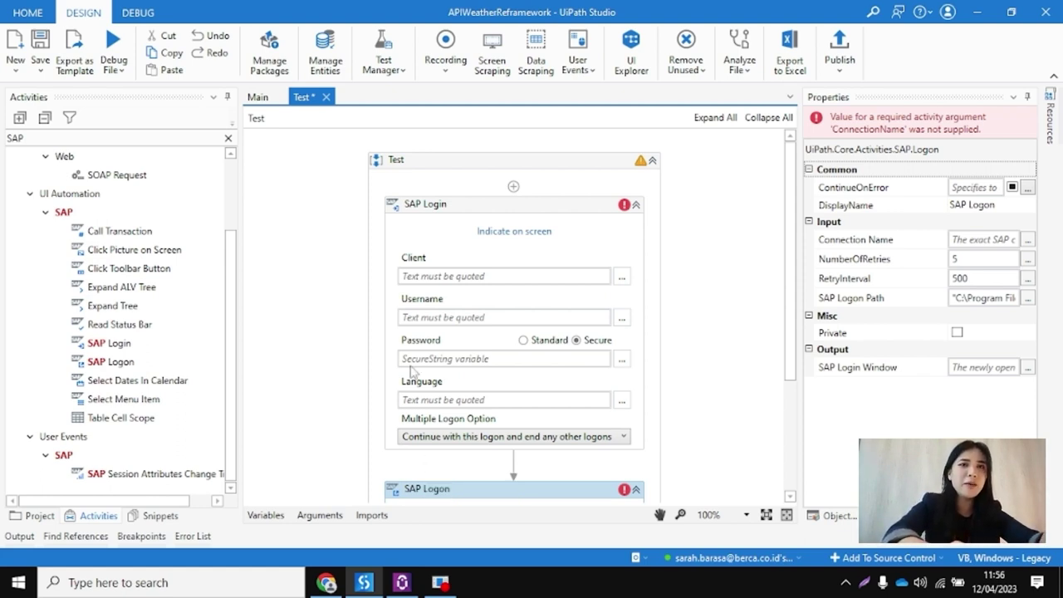
pyautogui.click(282, 72)
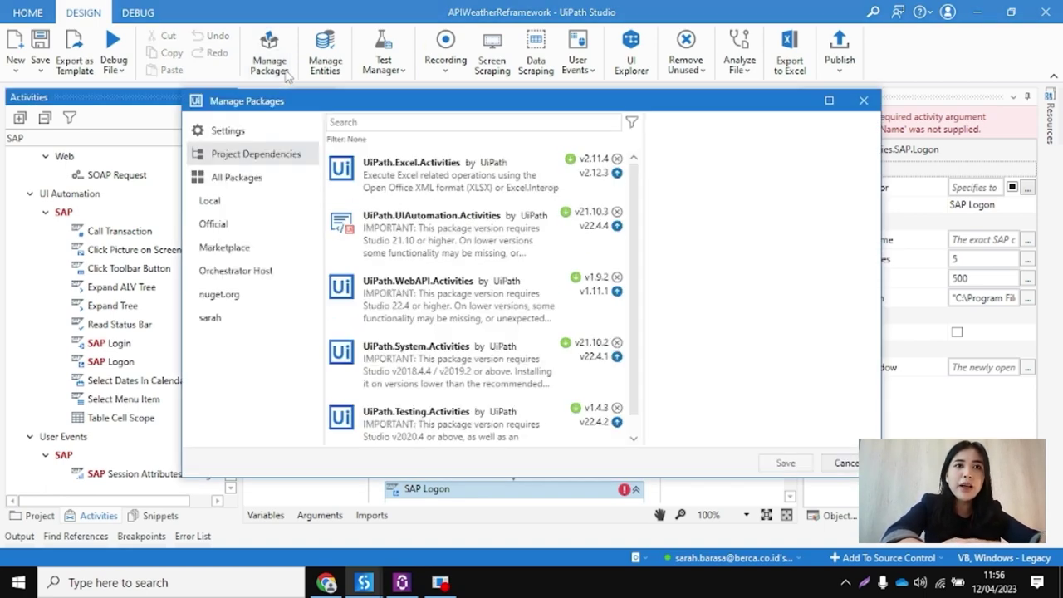
# Browse the Marketplace package feed in Manage Packages, then close the package manager.
pyautogui.click(273, 248)
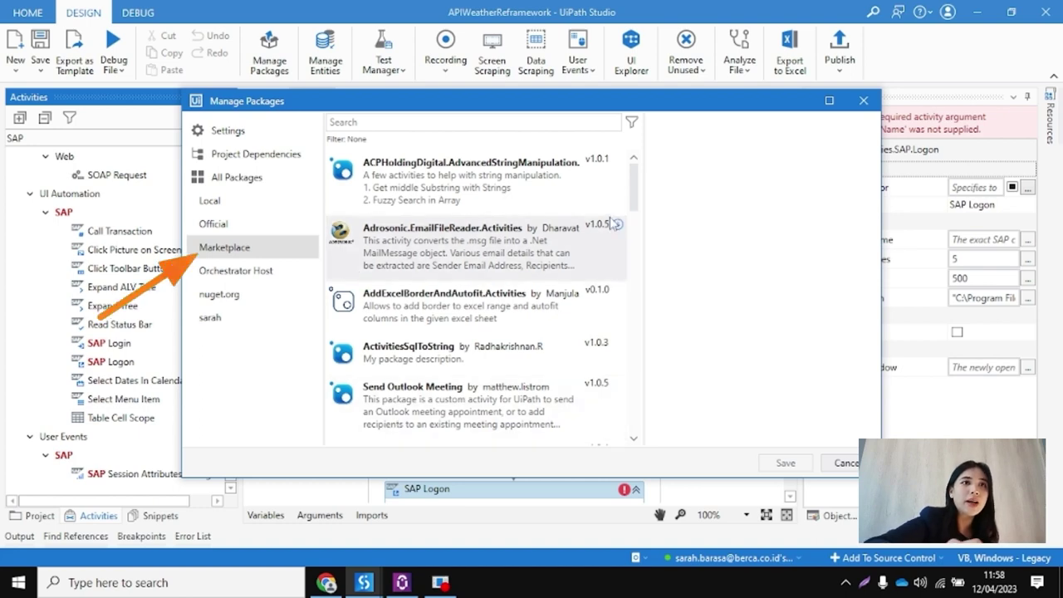
pyautogui.scroll(-1, 644, 174)
pyautogui.scroll(1, 645, 175)
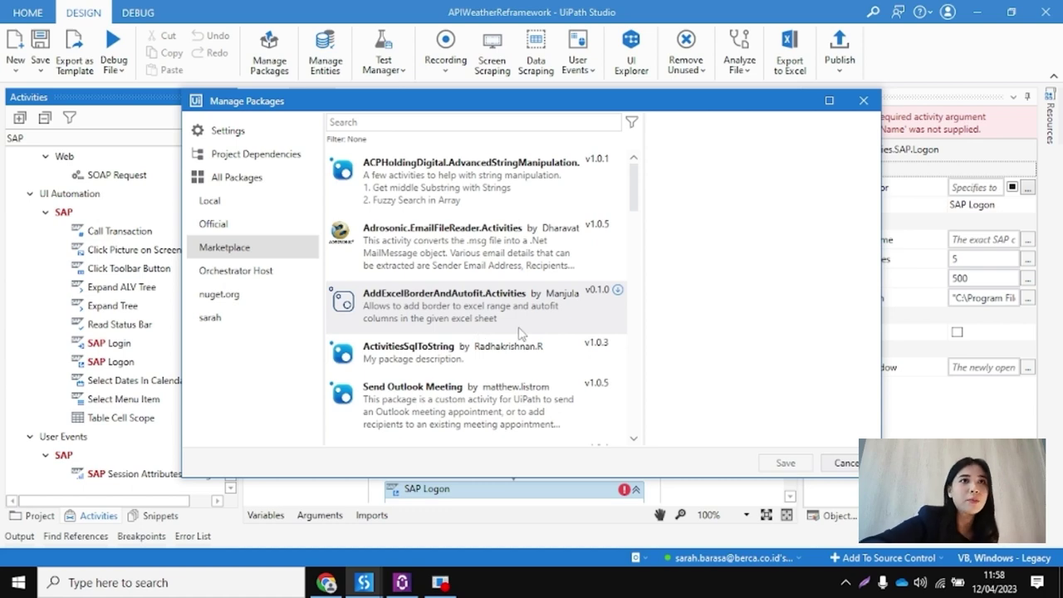
pyautogui.scroll(-3, 519, 332)
pyautogui.scroll(3, 519, 332)
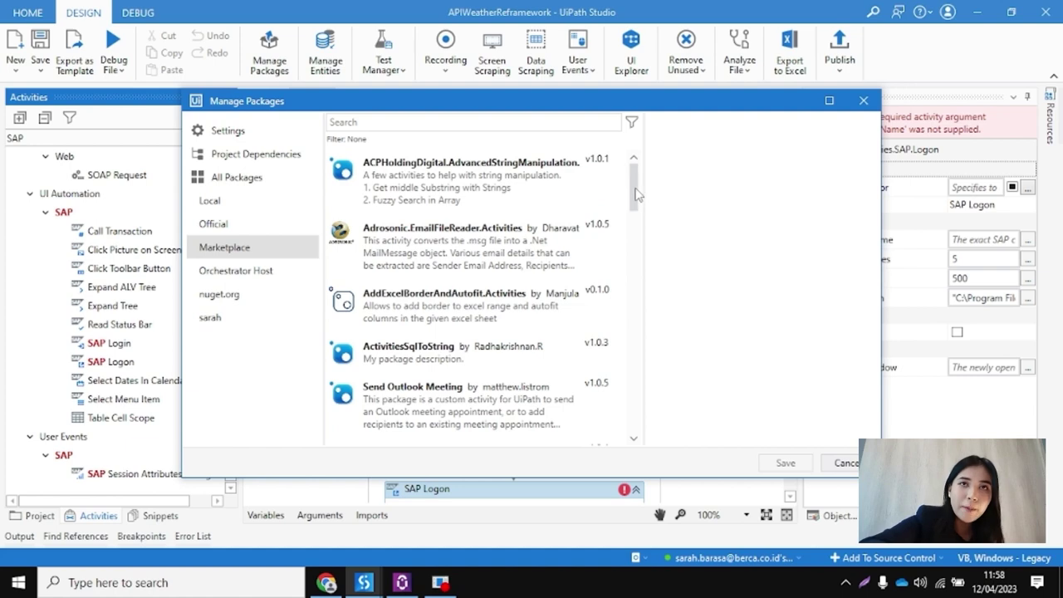
pyautogui.moveTo(635, 197); pyautogui.dragTo(636, 415)
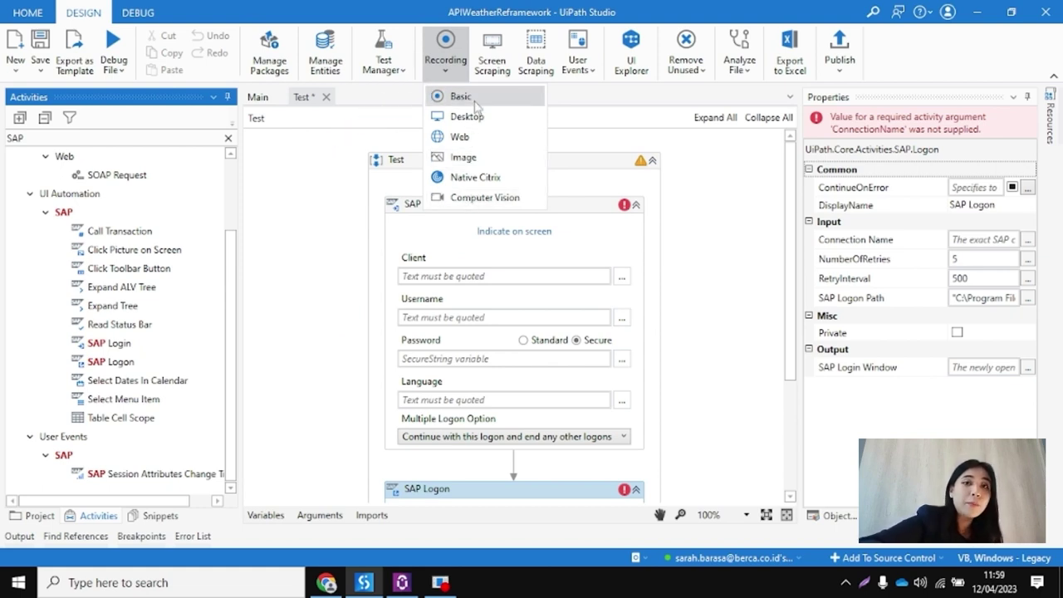
pyautogui.click(467, 117)
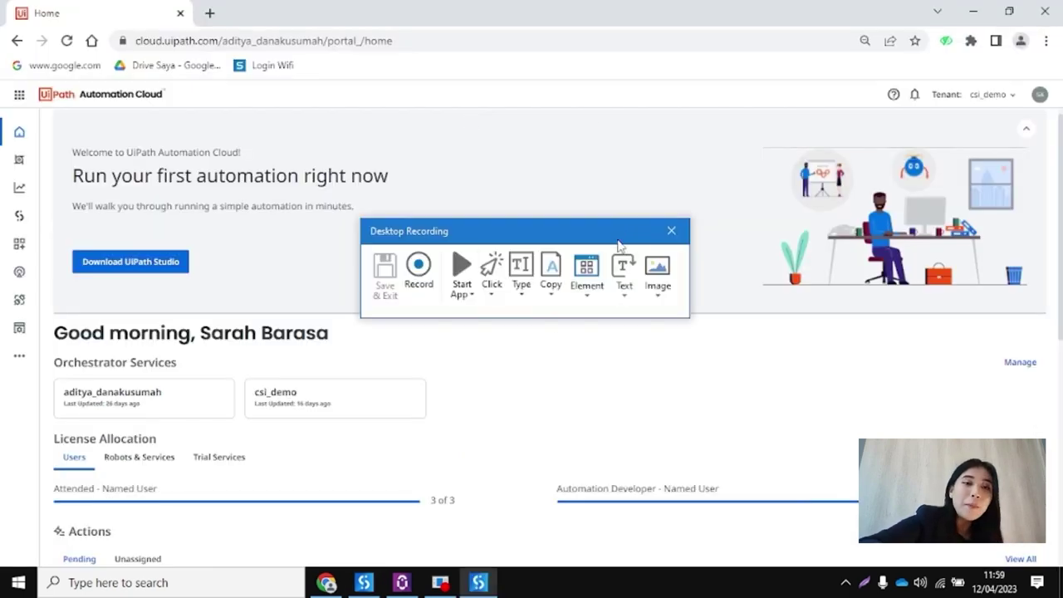
pyautogui.click(679, 230)
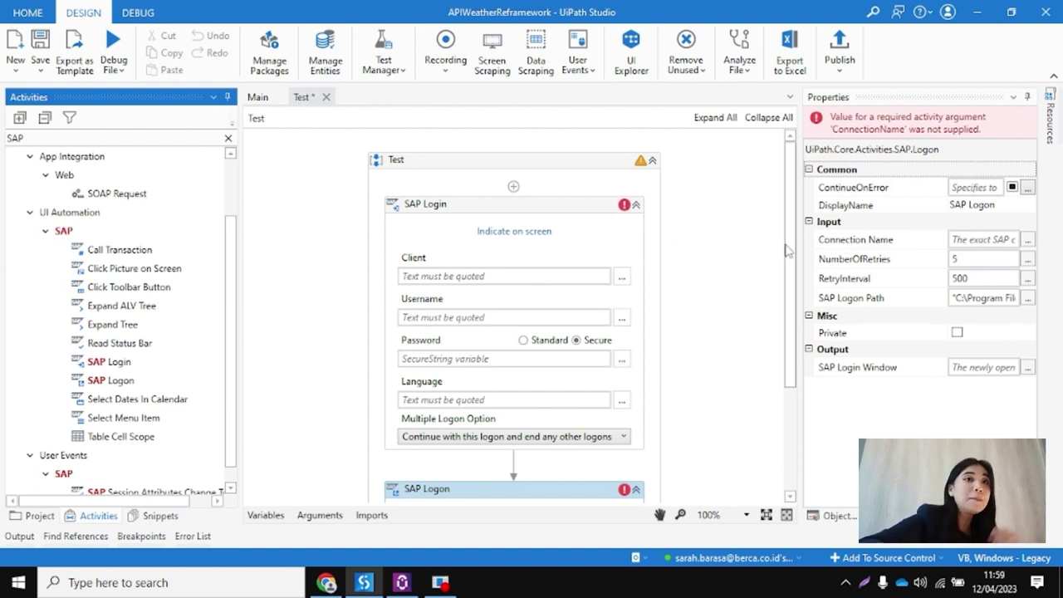
pyautogui.scroll(-1, 790, 249)
pyautogui.click(794, 209)
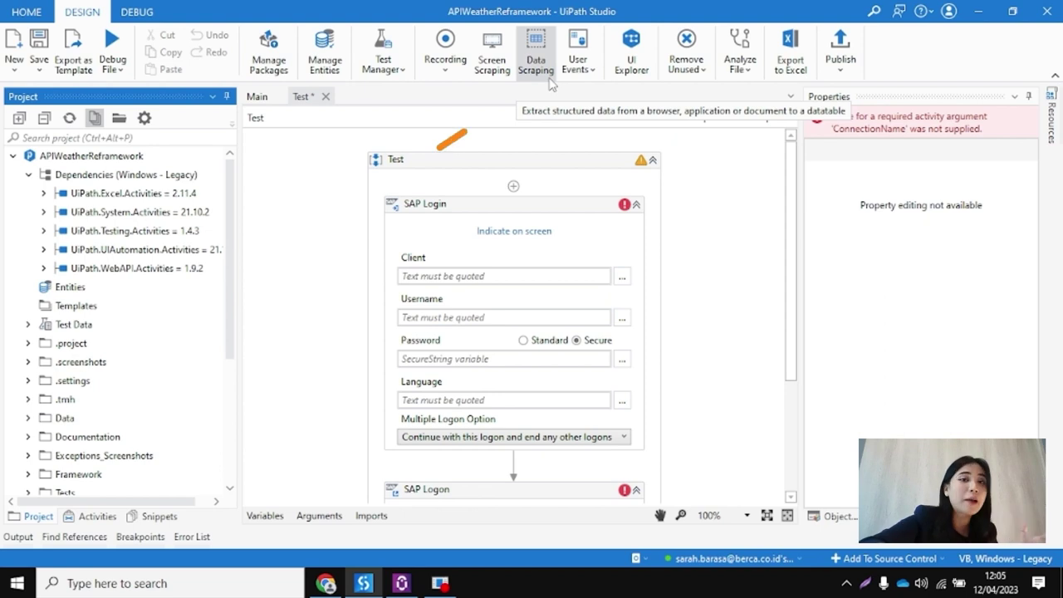
# Open and close the Data Scraping Extract Wizard without scraping, then minimize Studio.
pyautogui.click(549, 81)
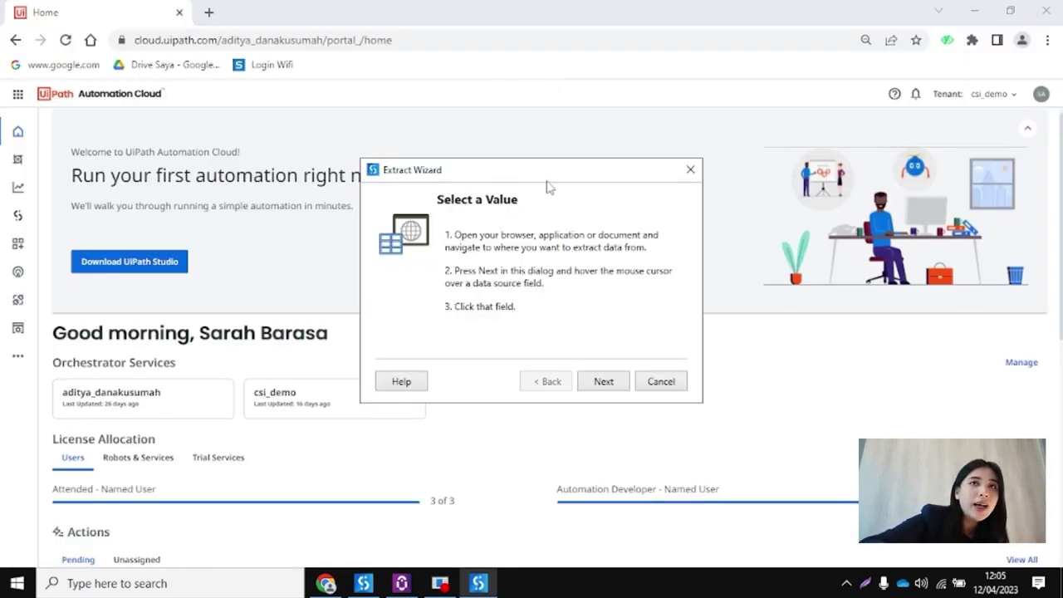
pyautogui.click(691, 169)
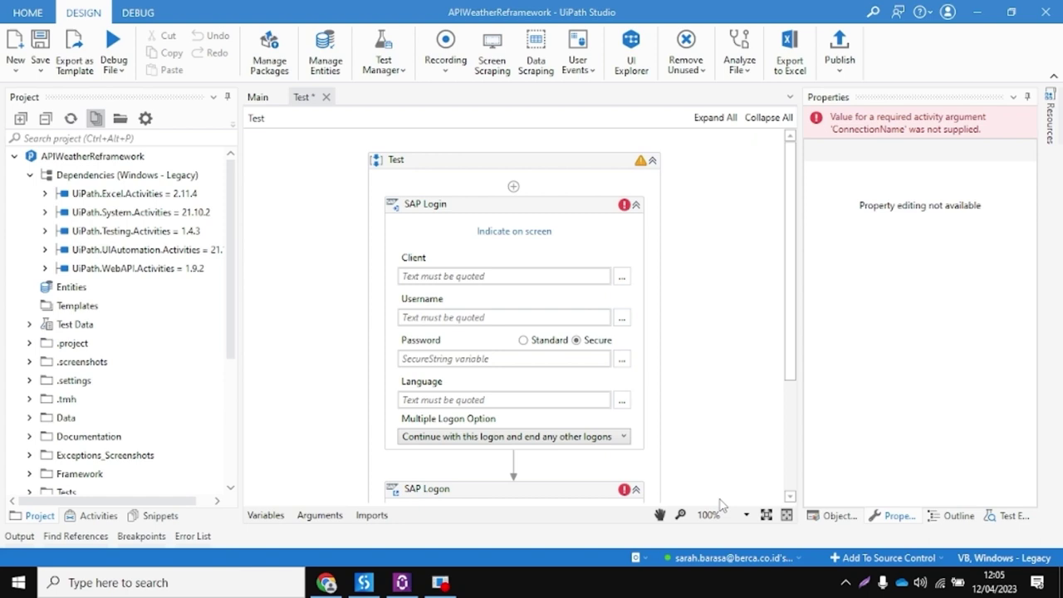
pyautogui.click(989, 13)
# Minimize the browser, view UiPath Assistant's Home list of processes, then minimize Assistant.
pyautogui.click(978, 11)
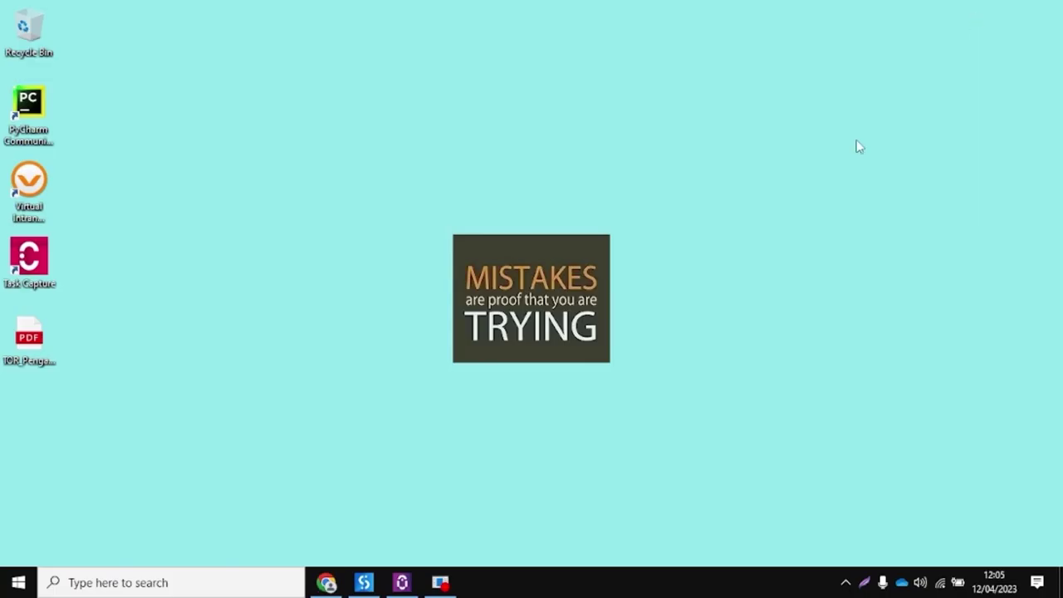
pyautogui.hotkey('alt', 'Tab')
pyautogui.hotkey('alt', 'Tab')
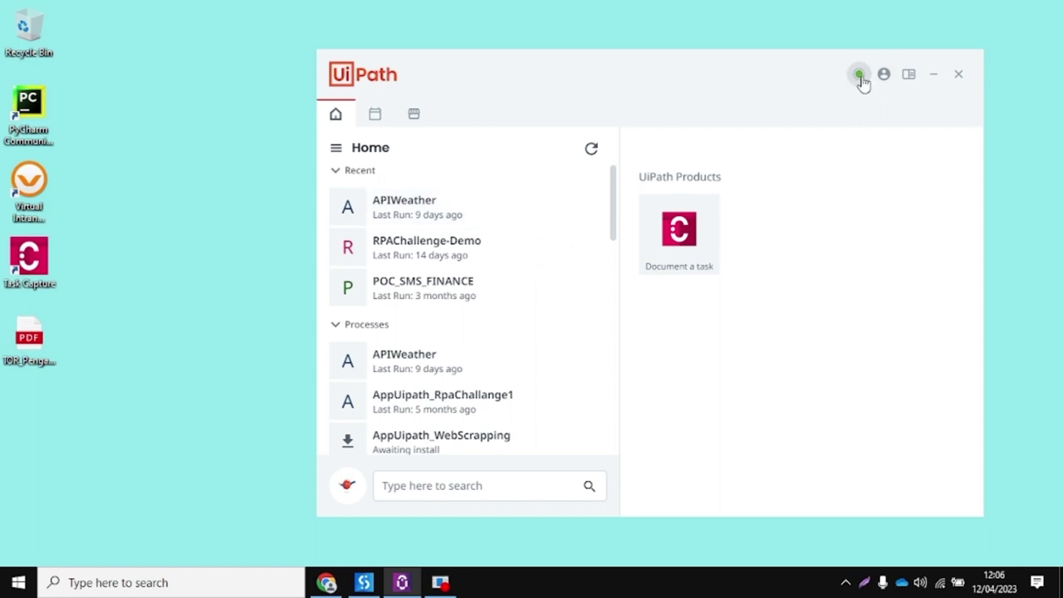
pyautogui.moveTo(861, 78)
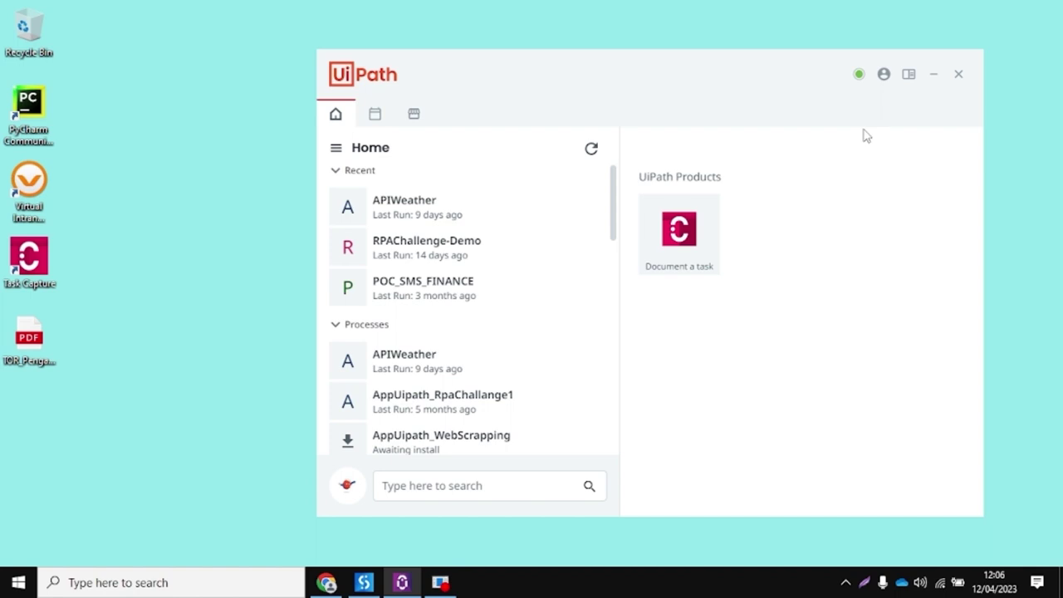
pyautogui.click(936, 74)
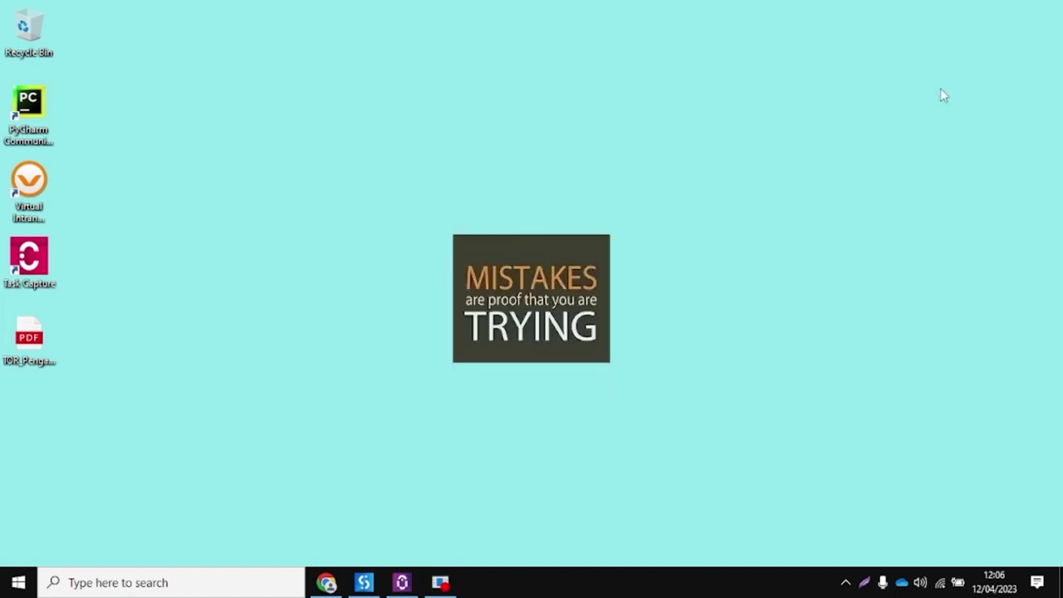
# In Chrome, go from Orchestrator's Processes card to the empty Time Triggers list.
pyautogui.hotkey('alt', 'Tab')
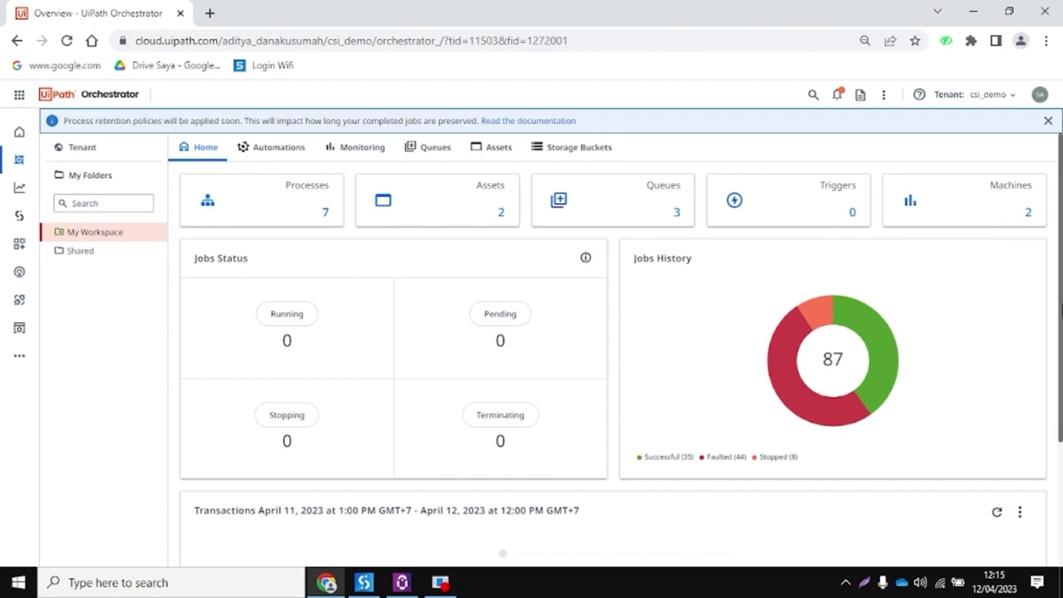
pyautogui.scroll(-3, 1060, 270)
pyautogui.scroll(3, 1061, 236)
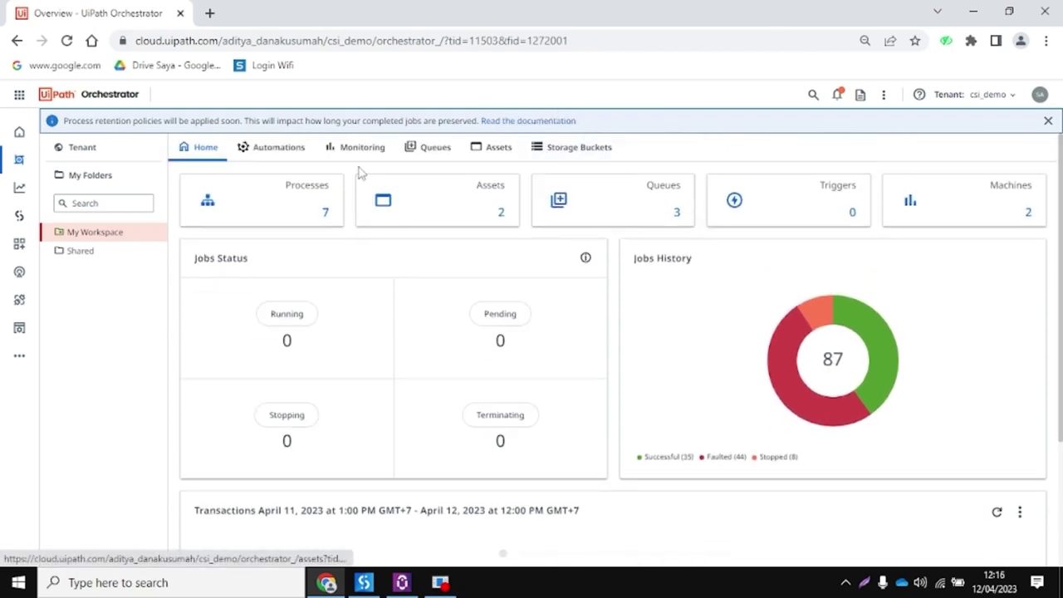
pyautogui.click(305, 211)
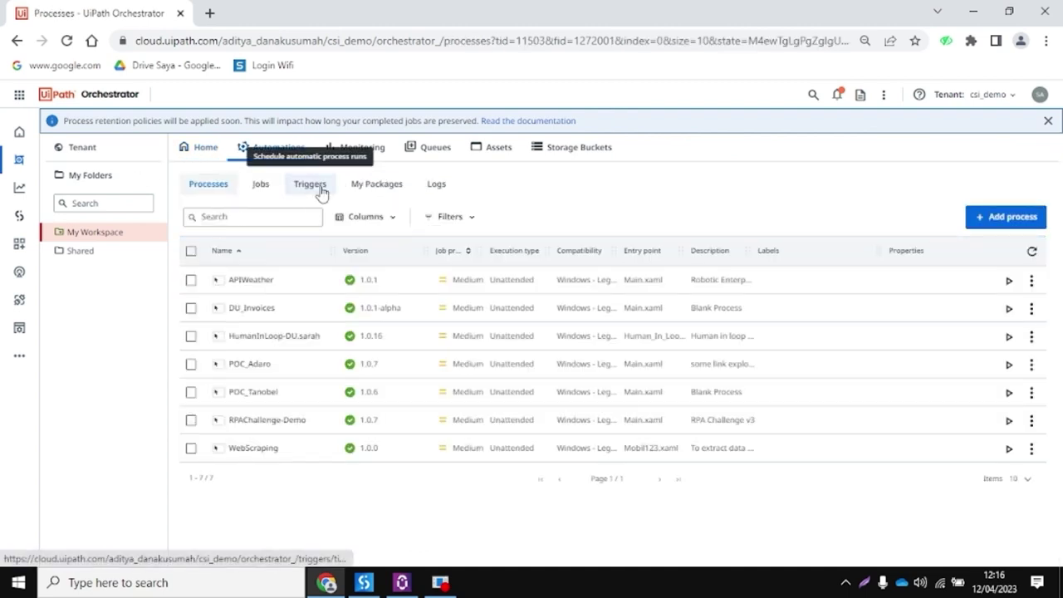
pyautogui.click(321, 190)
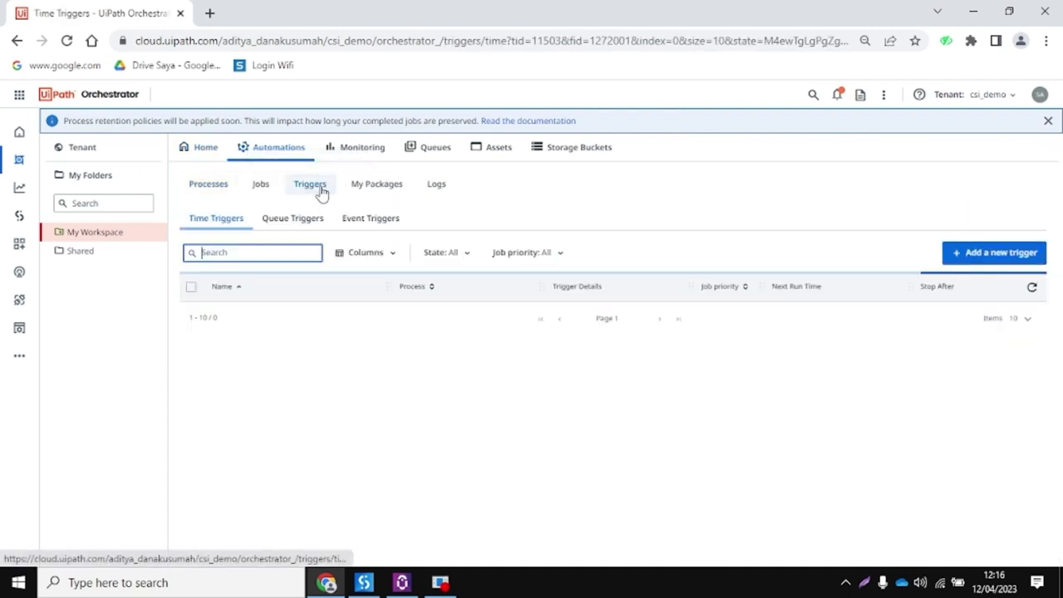
pyautogui.click(975, 255)
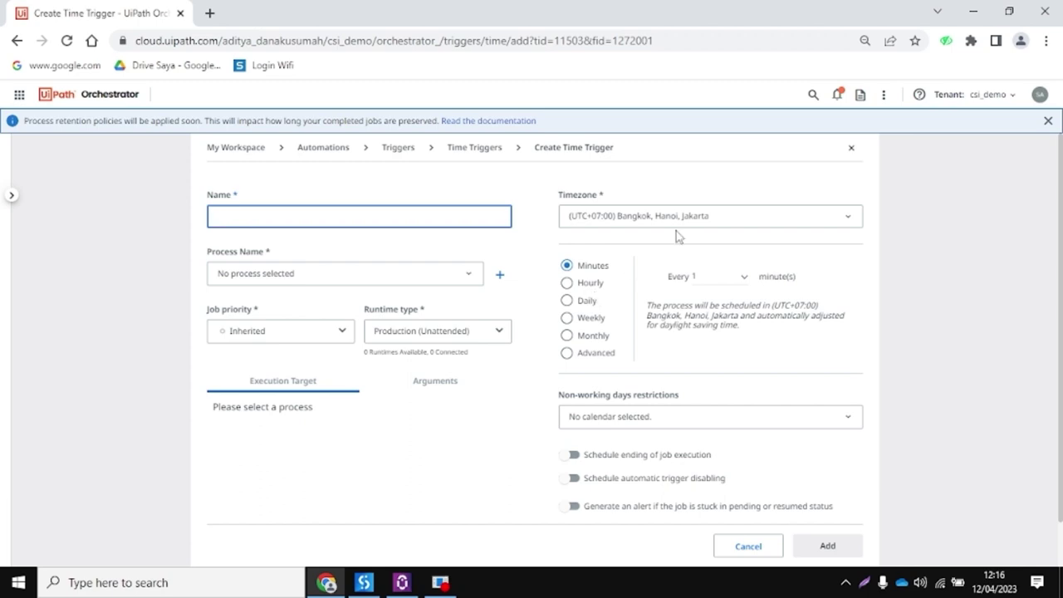
pyautogui.click(851, 148)
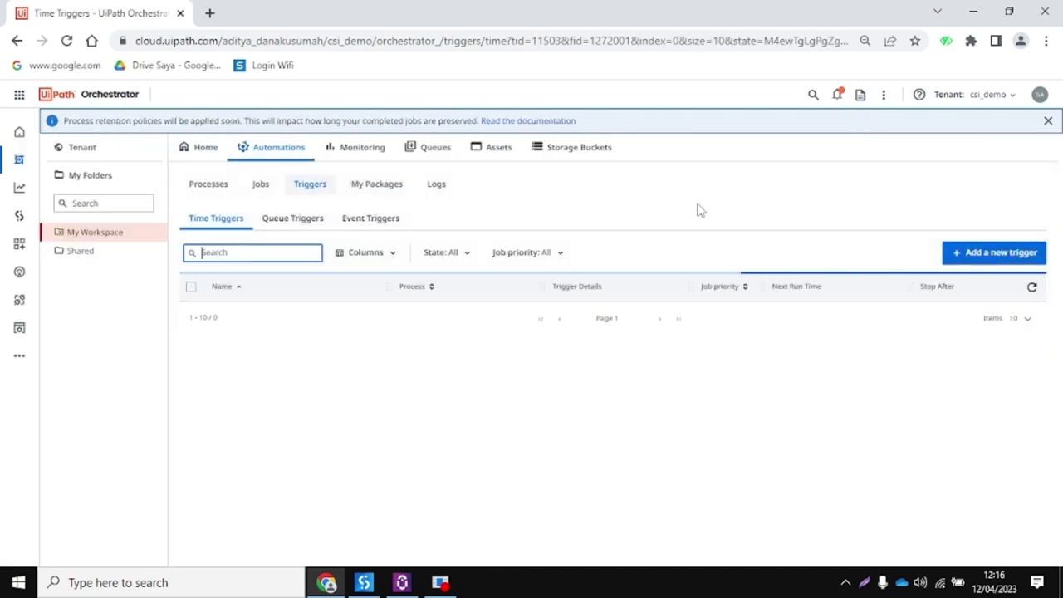
# Visit Orchestrator's Processes and Logs pages, then show Assets with ACME_Credential and ACME_Credential1.
pyautogui.click(209, 184)
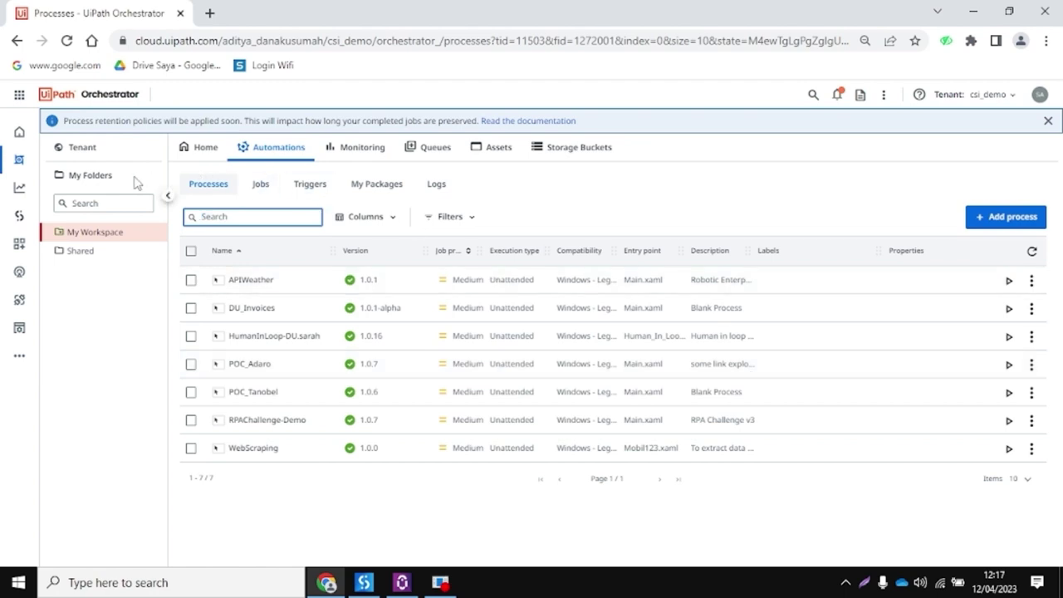
pyautogui.click(436, 184)
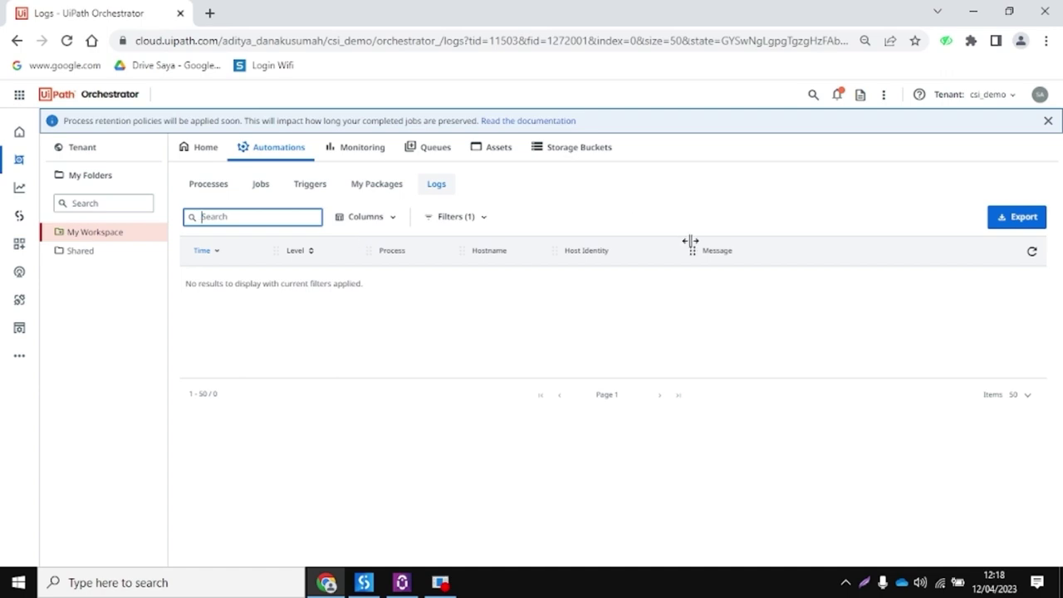
pyautogui.click(498, 148)
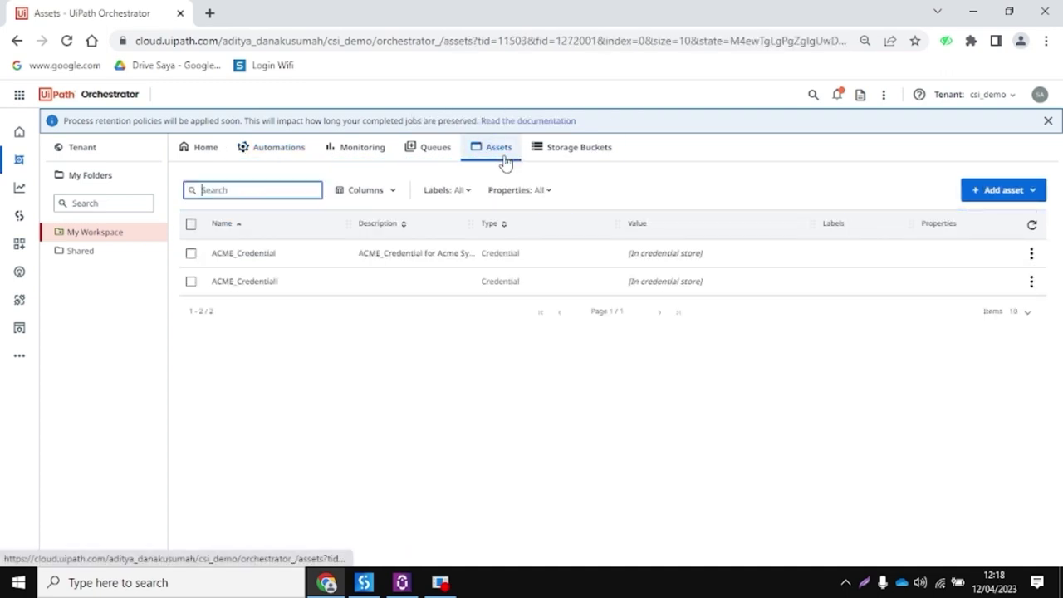
pyautogui.click(993, 194)
pyautogui.click(977, 218)
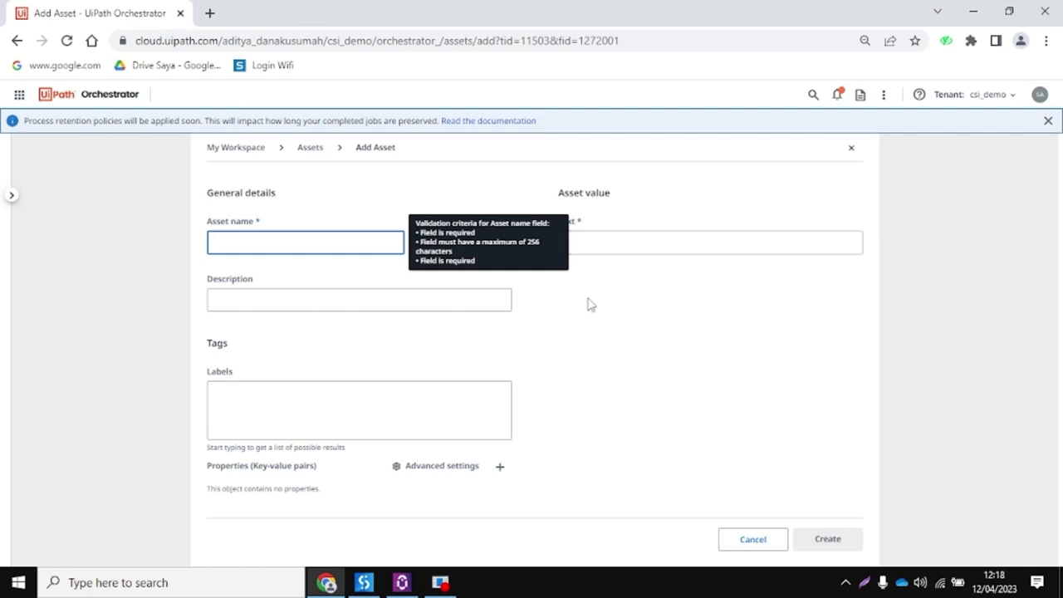
pyautogui.click(475, 242)
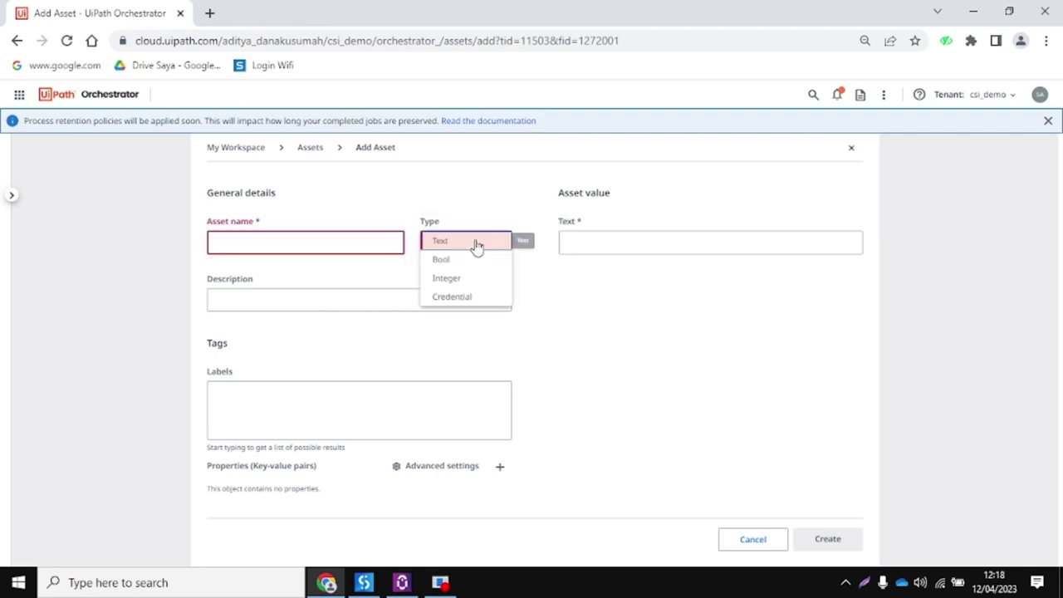
pyautogui.click(469, 309)
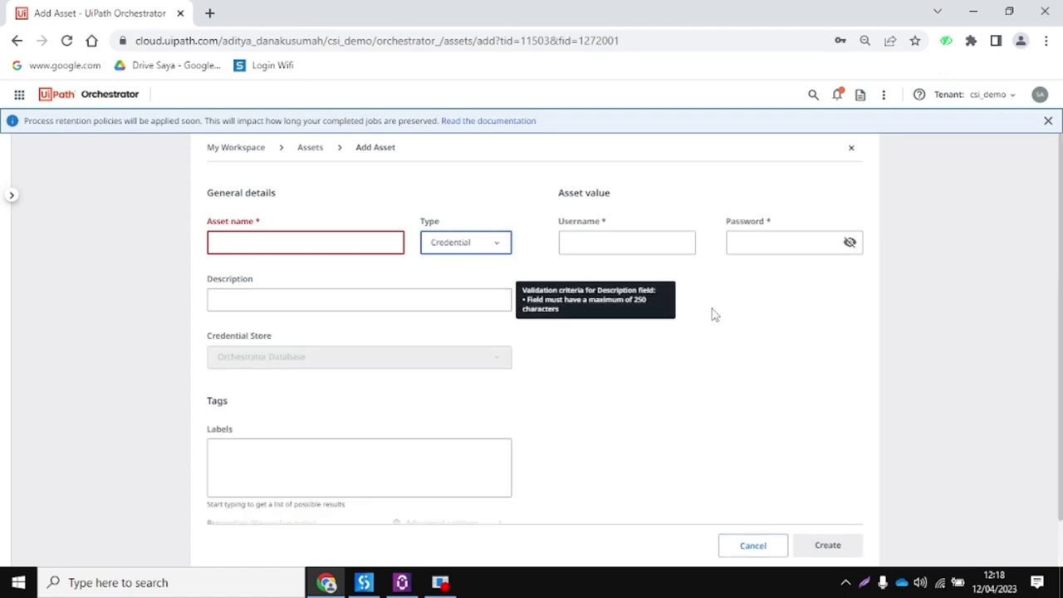
pyautogui.click(650, 240)
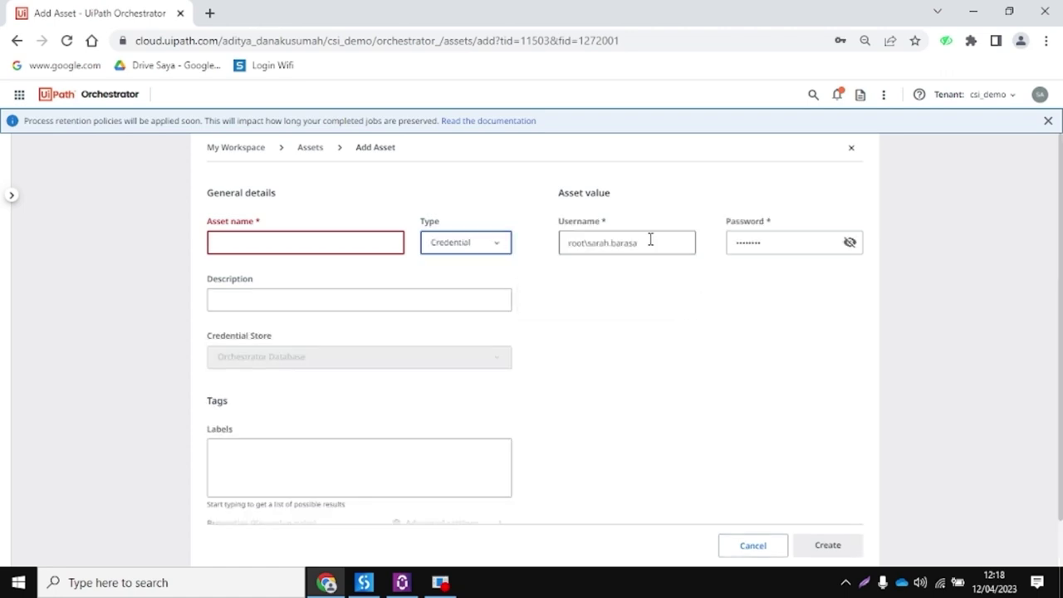
pyautogui.click(810, 240)
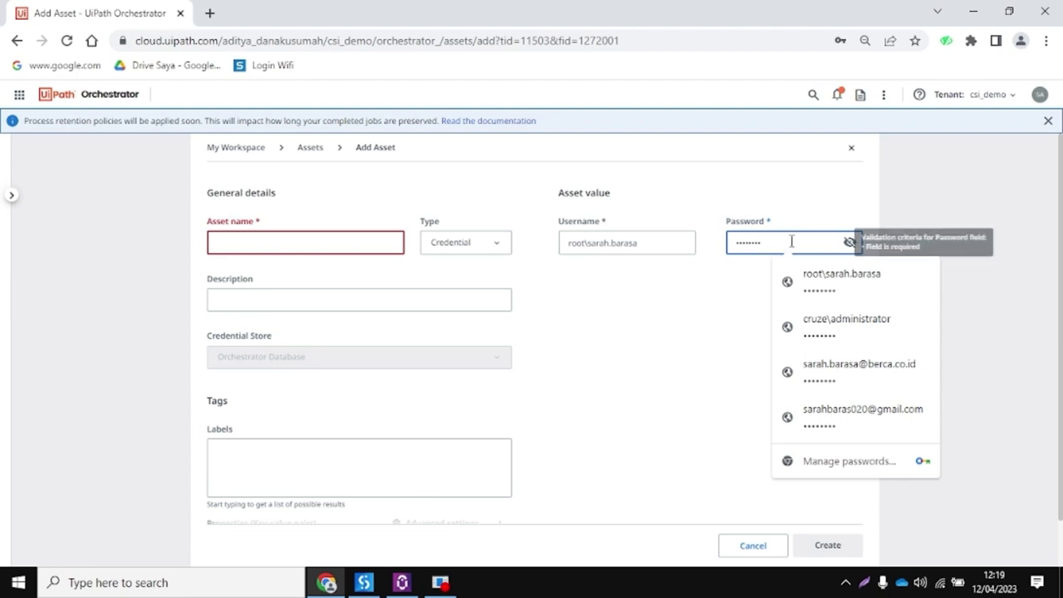
pyautogui.write('axxxxxxx')
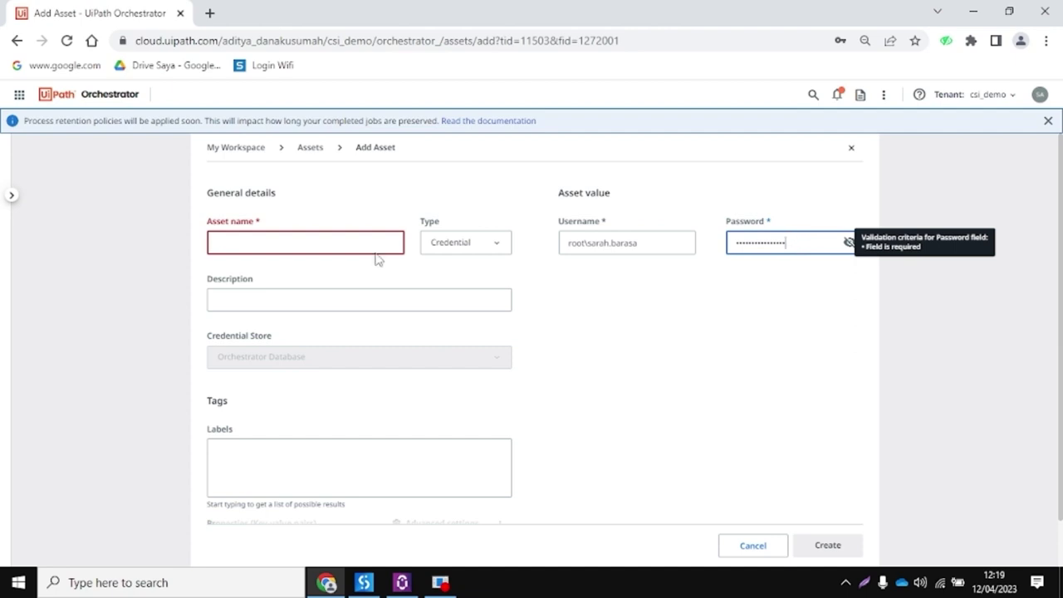
pyautogui.click(328, 244)
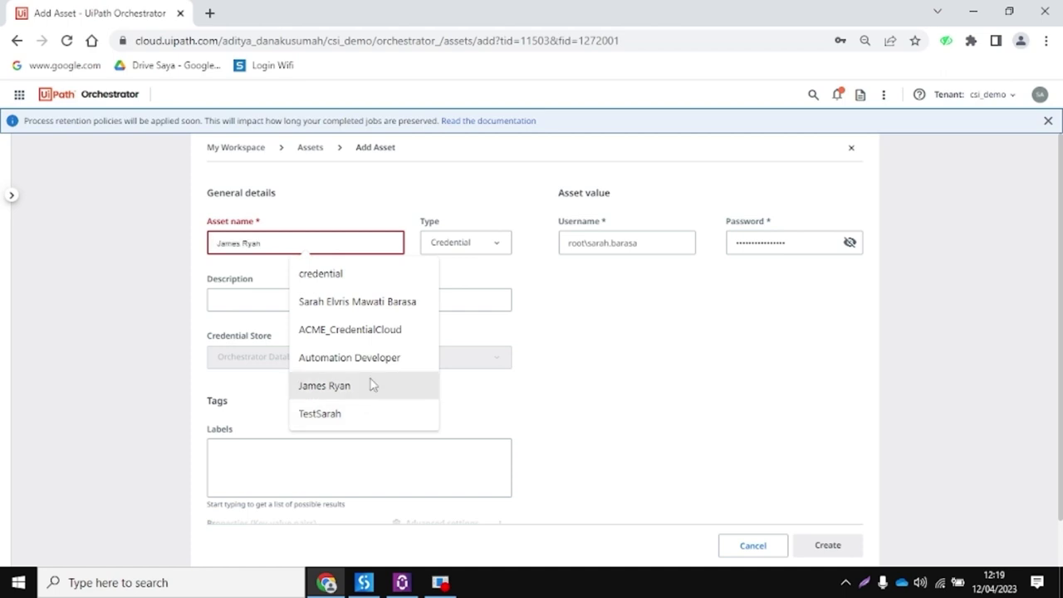
pyautogui.click(354, 414)
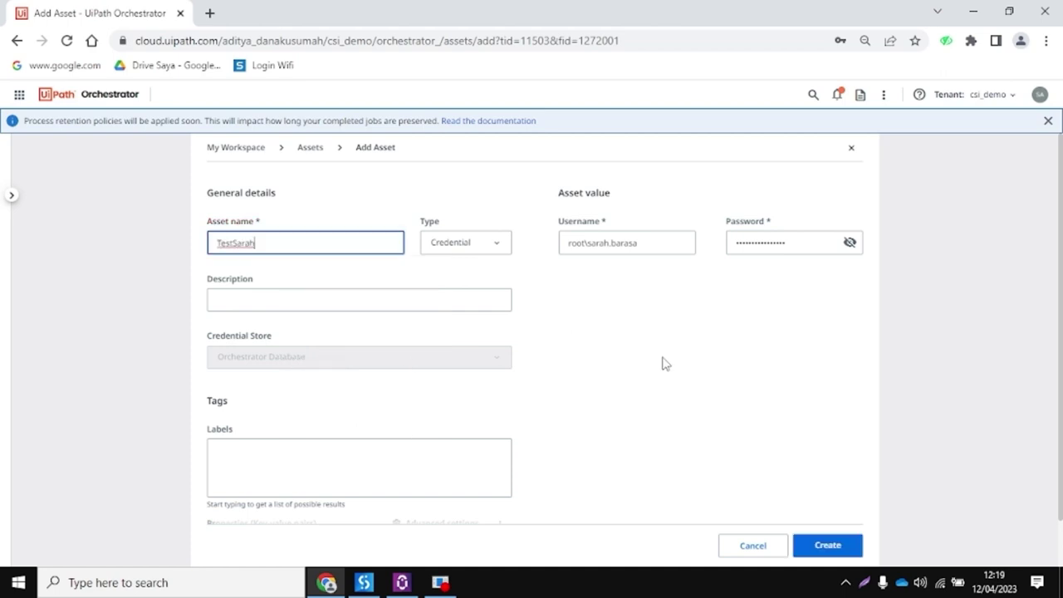
pyautogui.click(1048, 122)
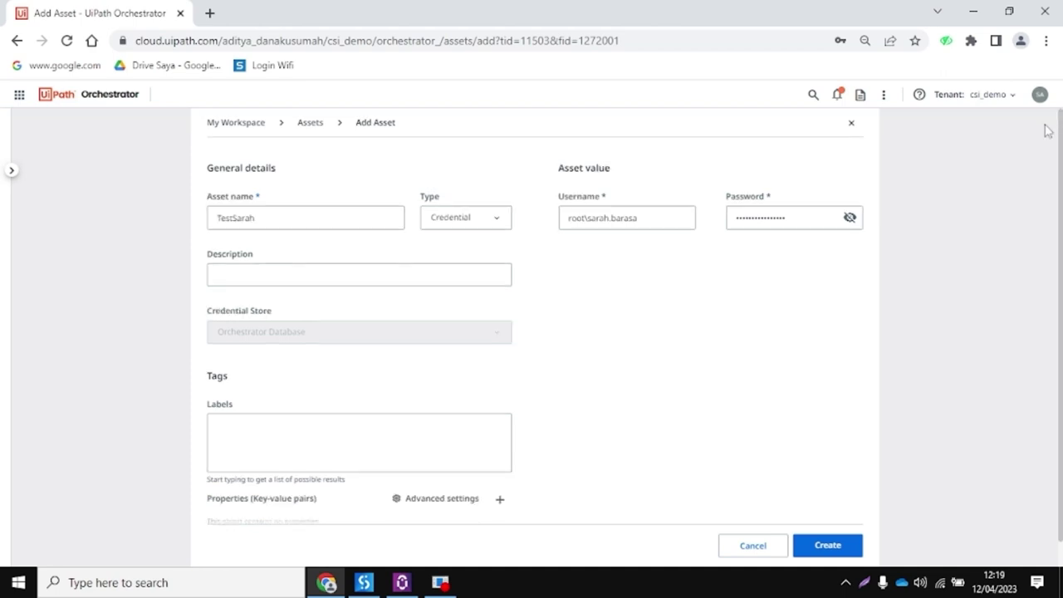
pyautogui.click(852, 125)
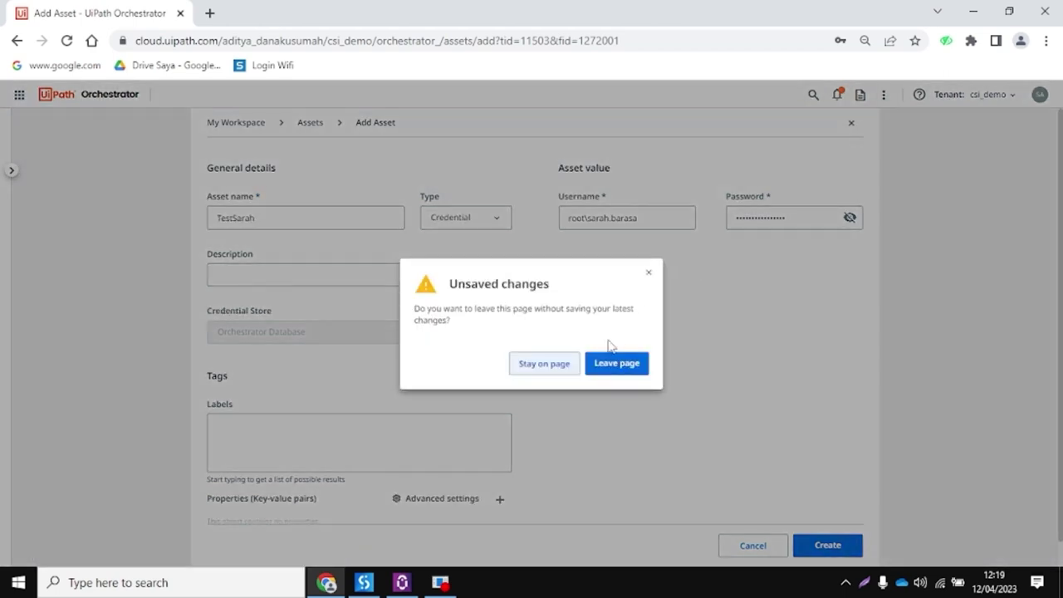
pyautogui.click(614, 370)
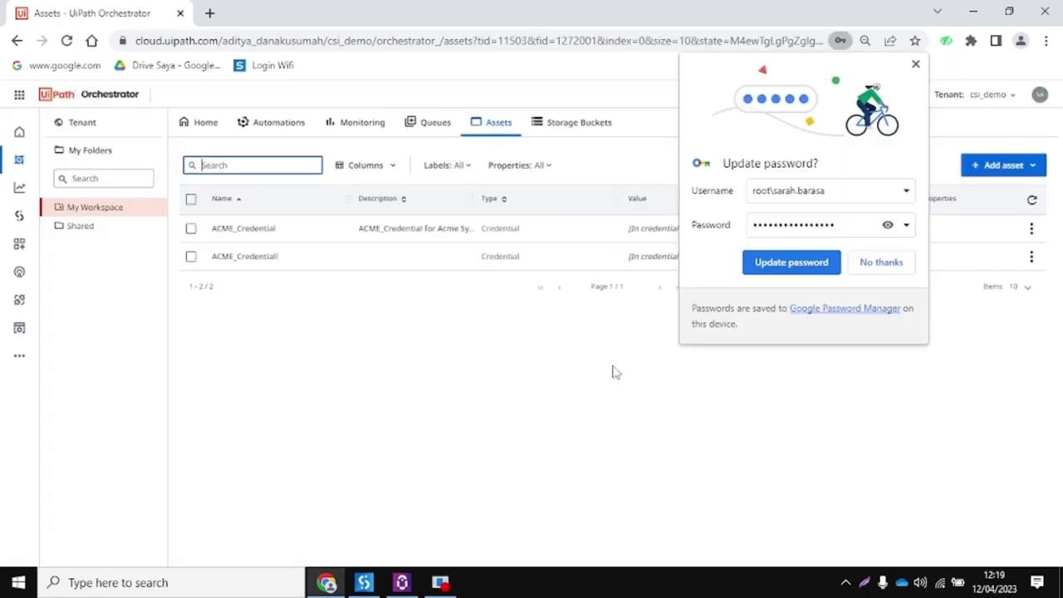
# Dismiss Chrome's Update password popup and switch to Automation Hub's Explore Automation Program page.
pyautogui.click(916, 64)
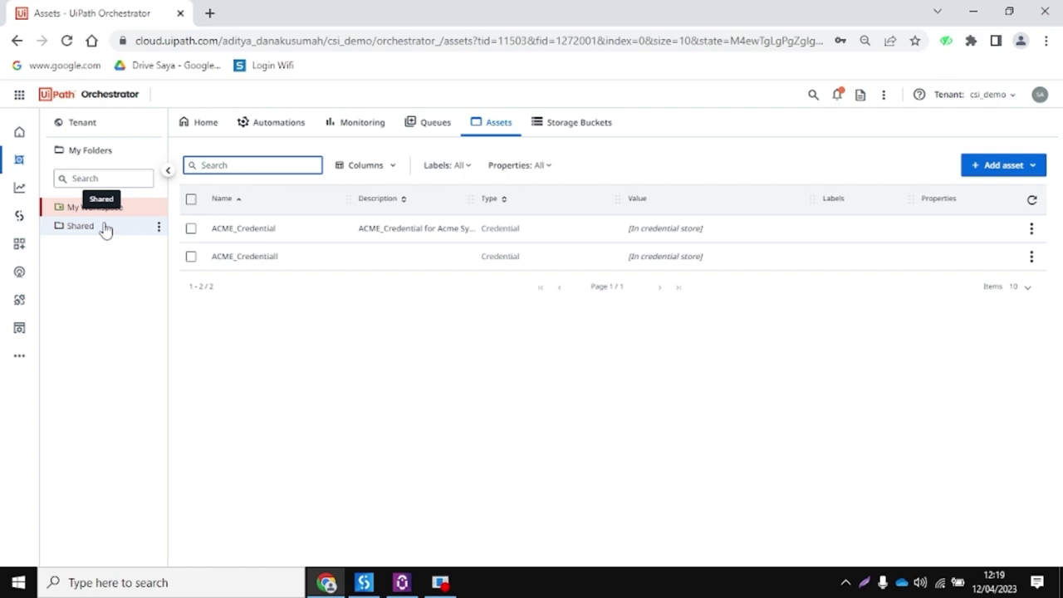
pyautogui.click(20, 273)
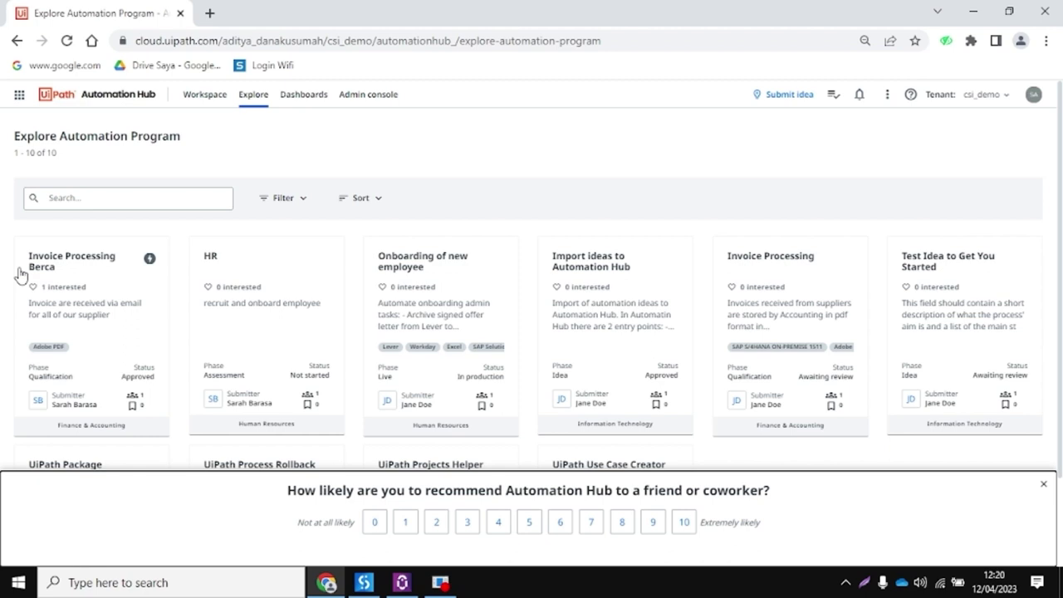
# Check the Submit idea options, then go to the UiPath portal Home via the app launcher.
pyautogui.click(788, 95)
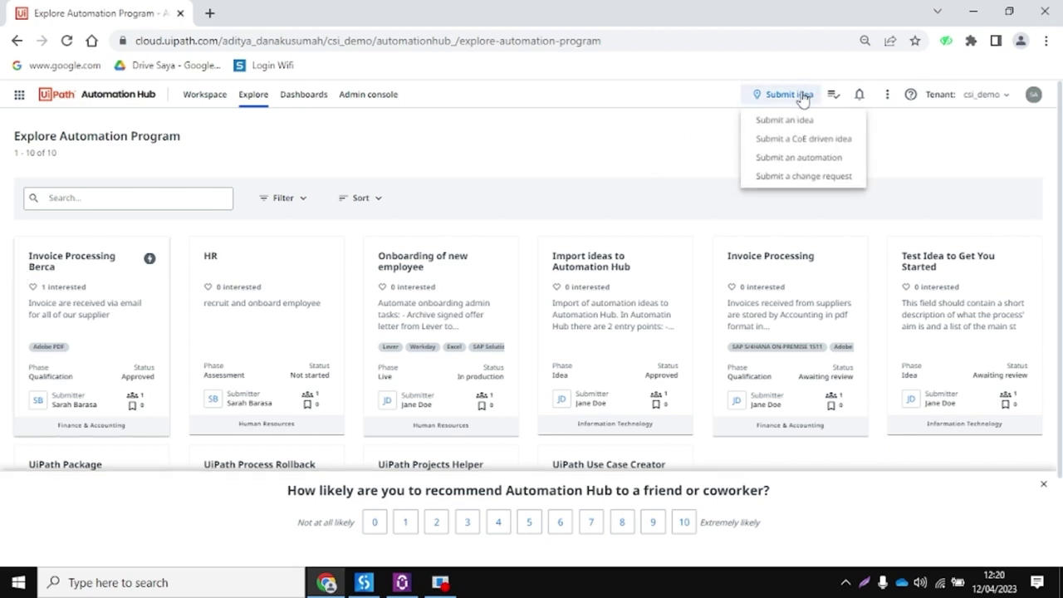
pyautogui.click(795, 158)
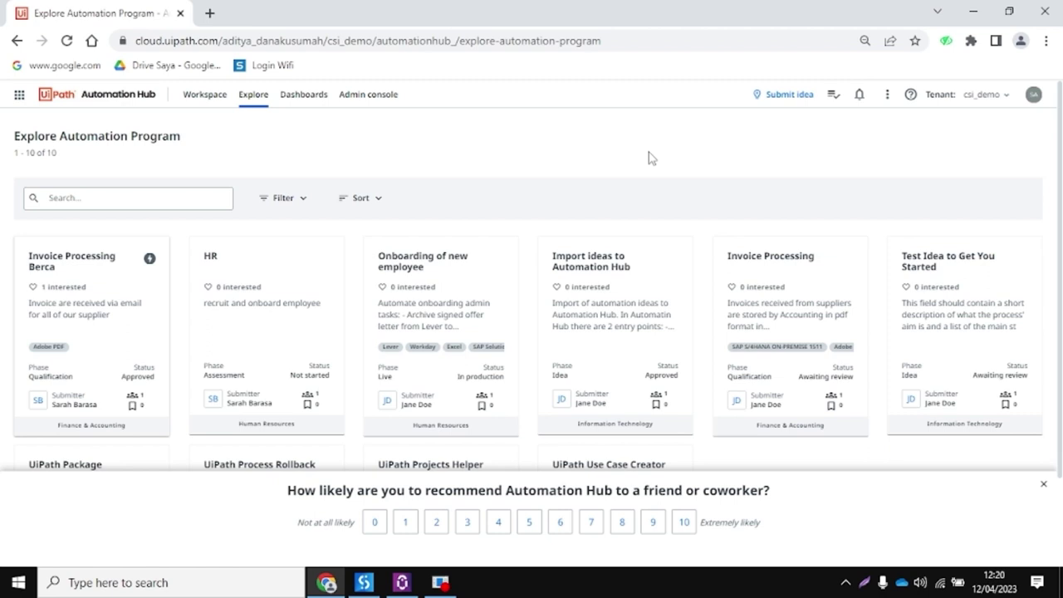
pyautogui.click(19, 97)
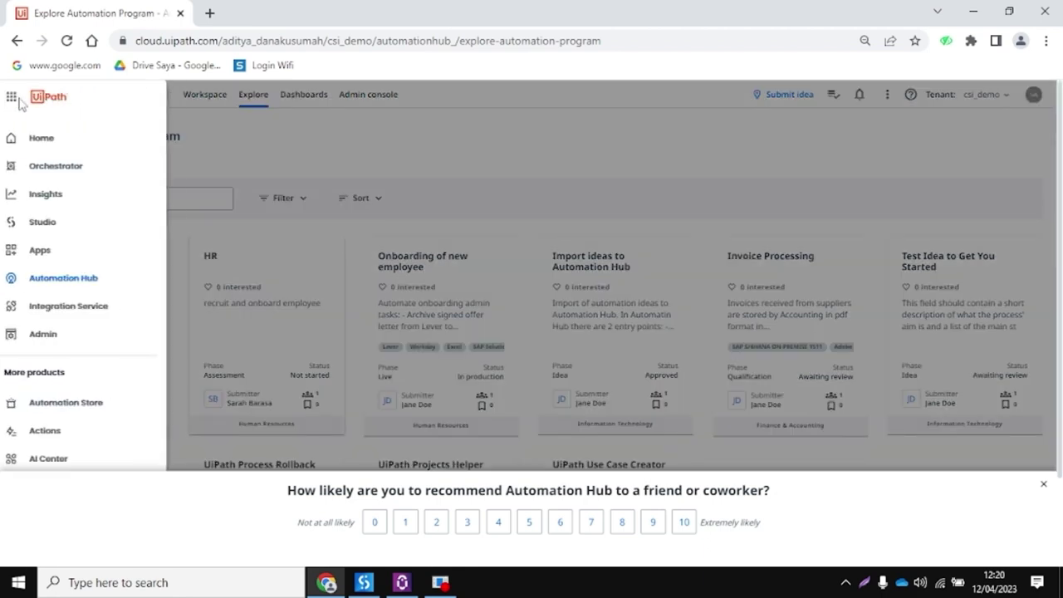
pyautogui.click(68, 147)
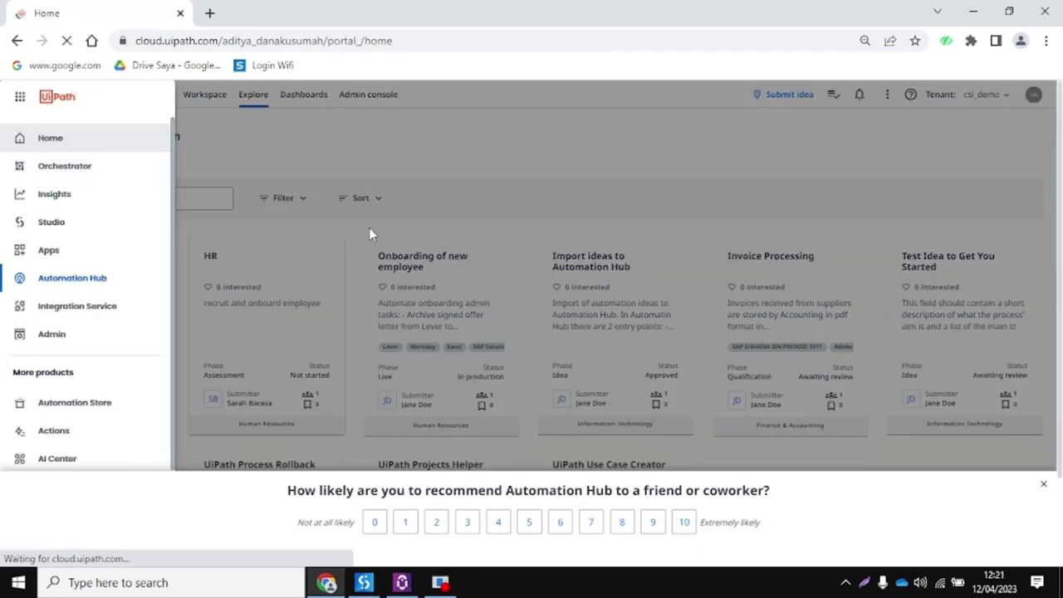